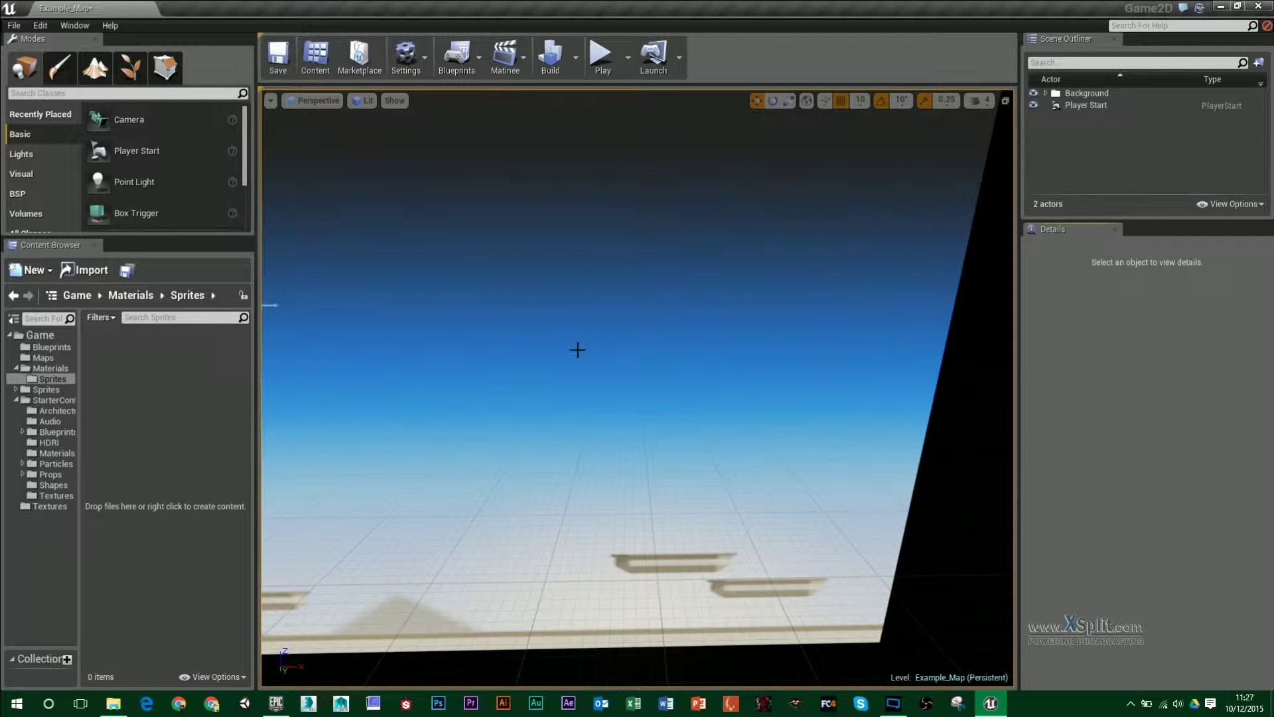
- Open the desktop Sprites folder and check the details of Plat.png and Plat2.png (320 x 320)
left_click(1271, 705)
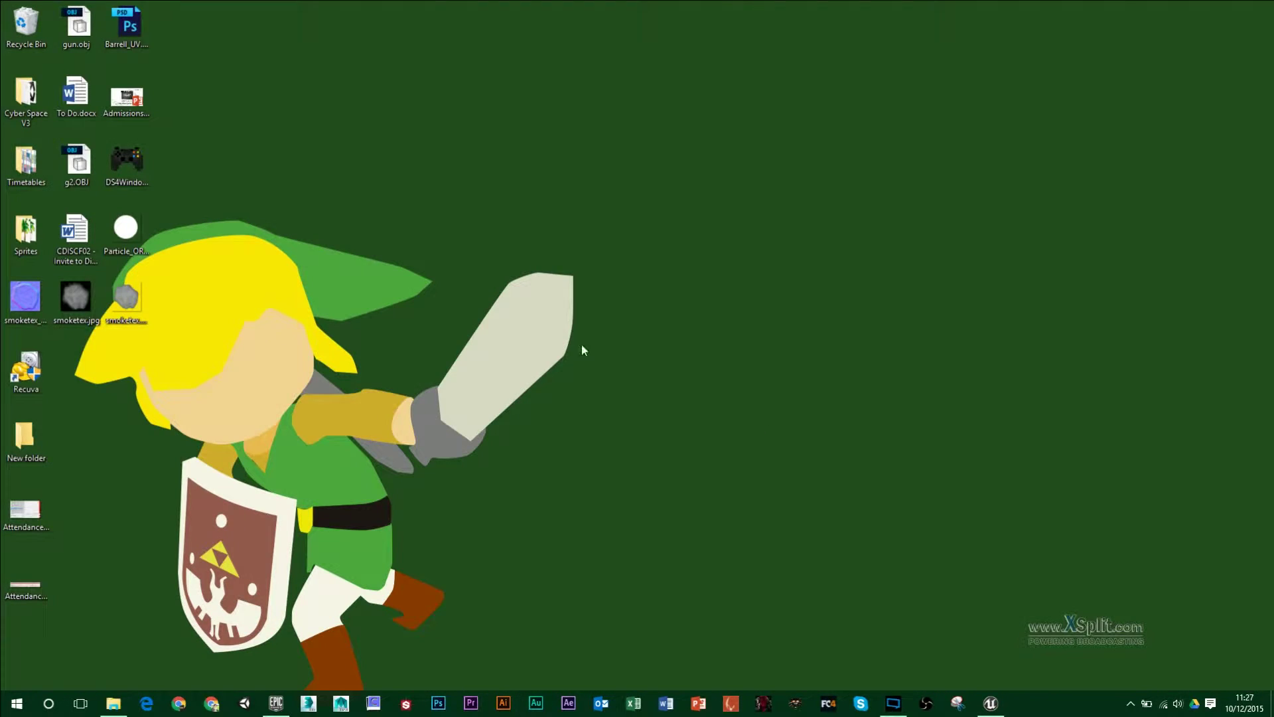
double_click(26, 232)
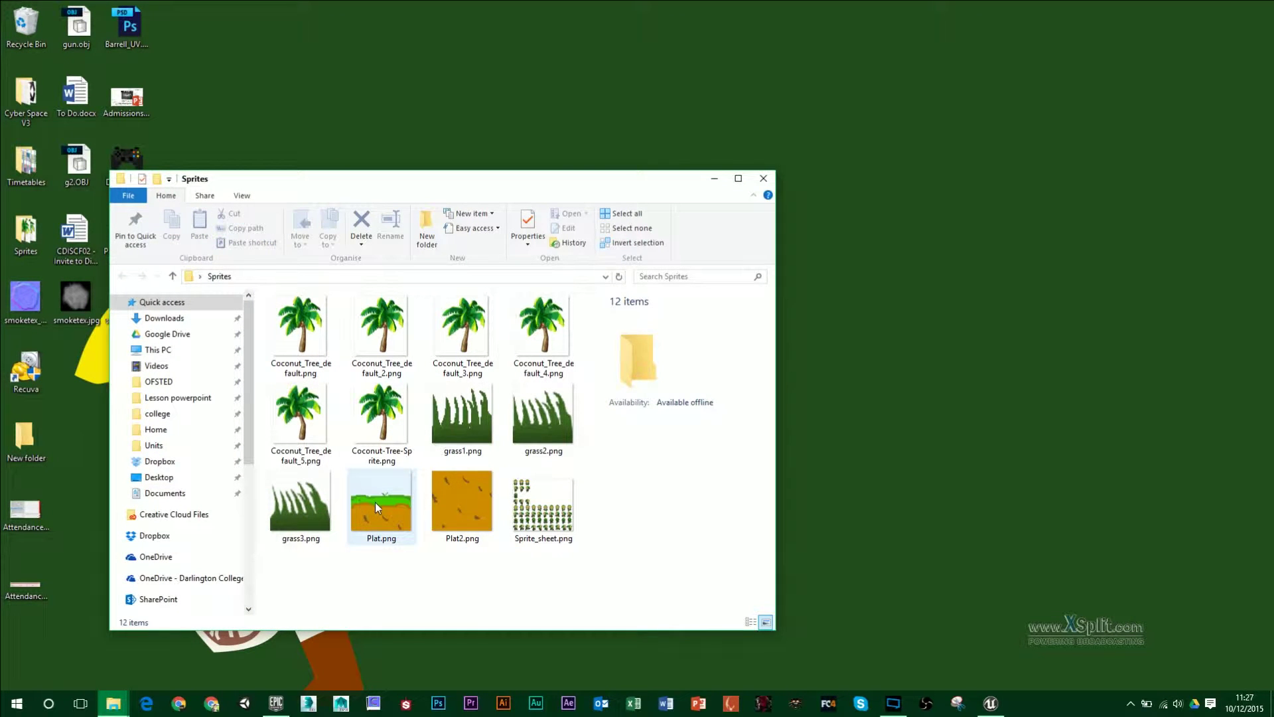
mouse_move(377, 503)
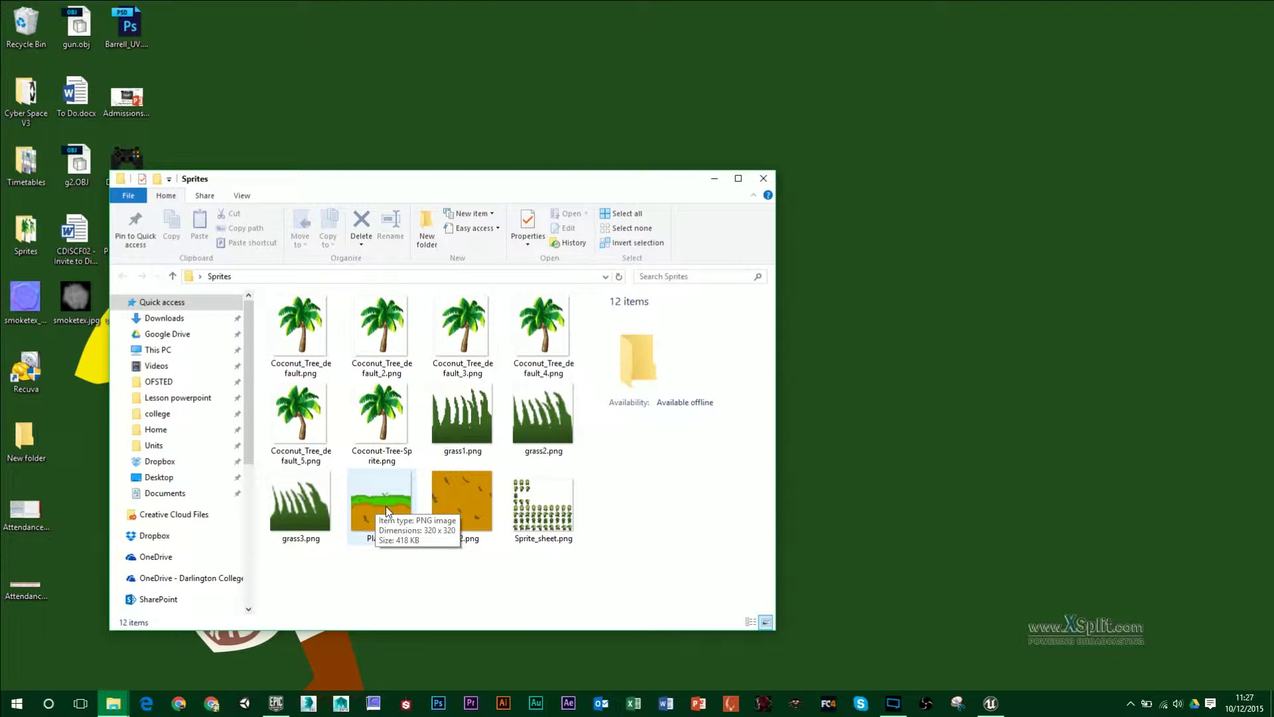
left_click(387, 511)
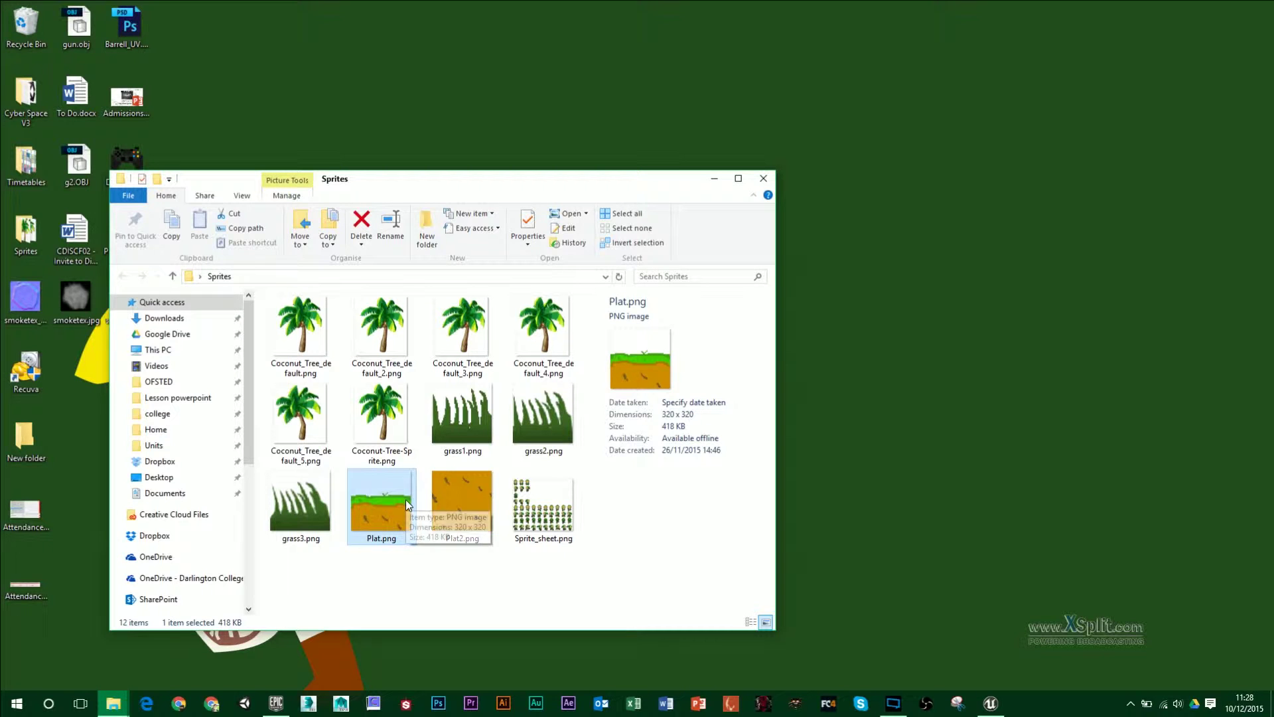
left_click(468, 496)
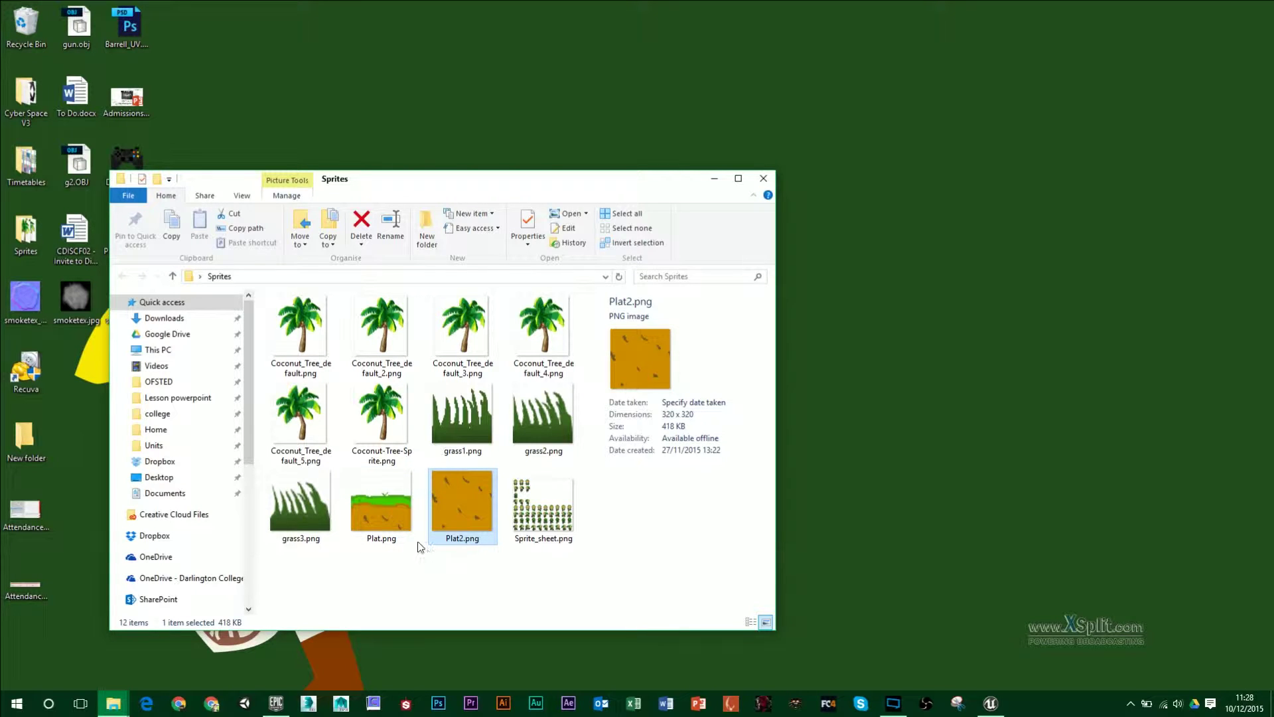
- Import Plat.png and Plat2.png into the Content Browser's Sprites folder, accepting the non-power-of-two warning
left_click_drag(470, 573, 162, 387)
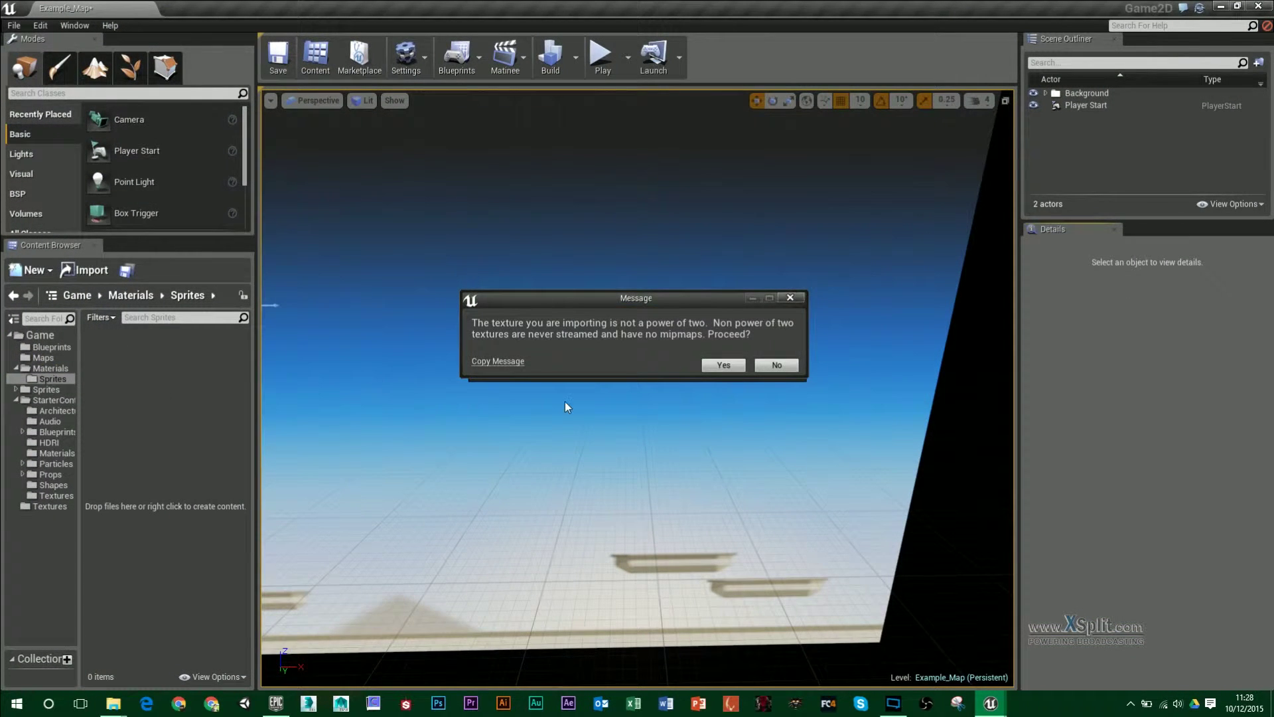
left_click(730, 368)
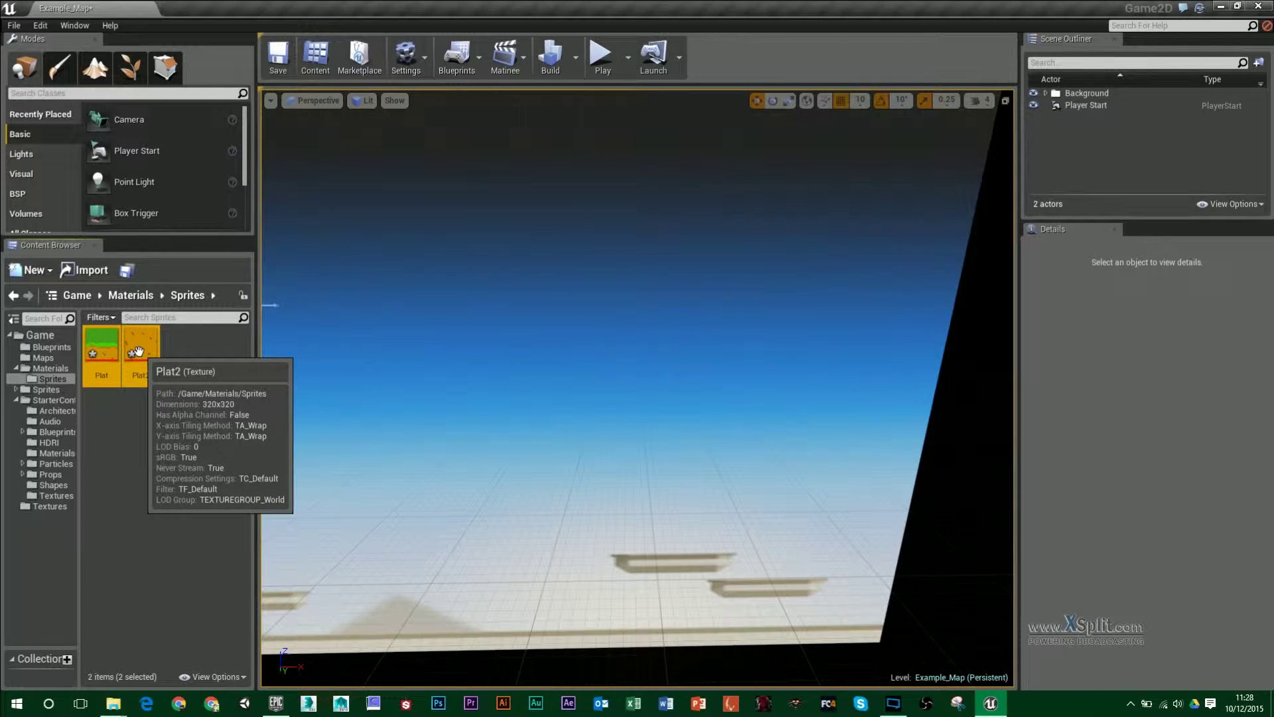
- Configure the Plat and Plat2 textures for retro sprites and create Plat_Sprite and Plat2_Sprite from them
right_click(139, 352)
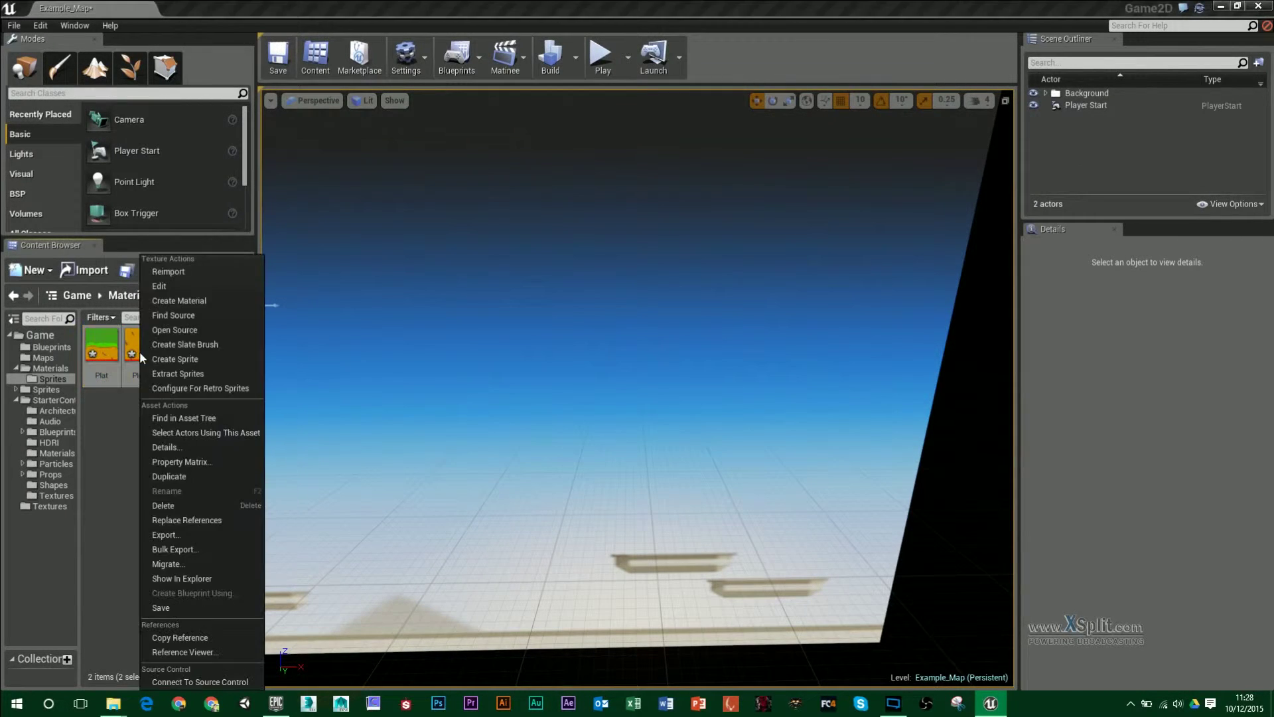
left_click(173, 390)
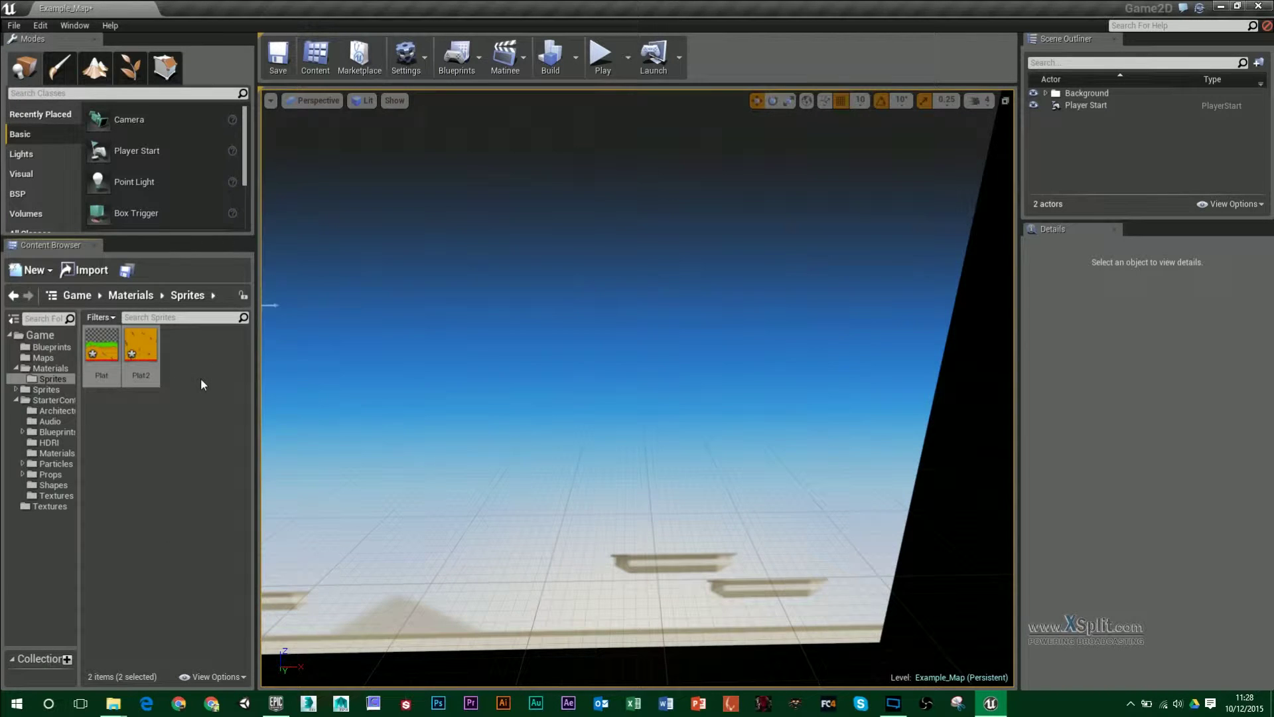
right_click(144, 349)
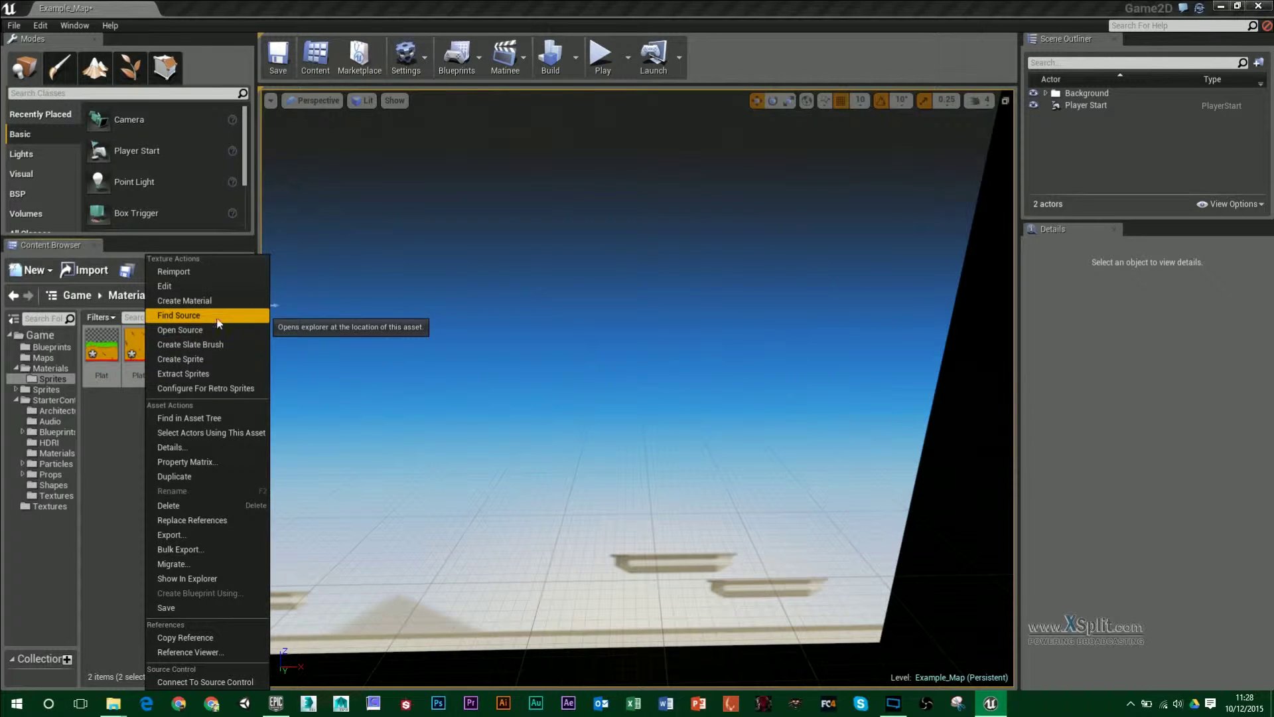
left_click(180, 359)
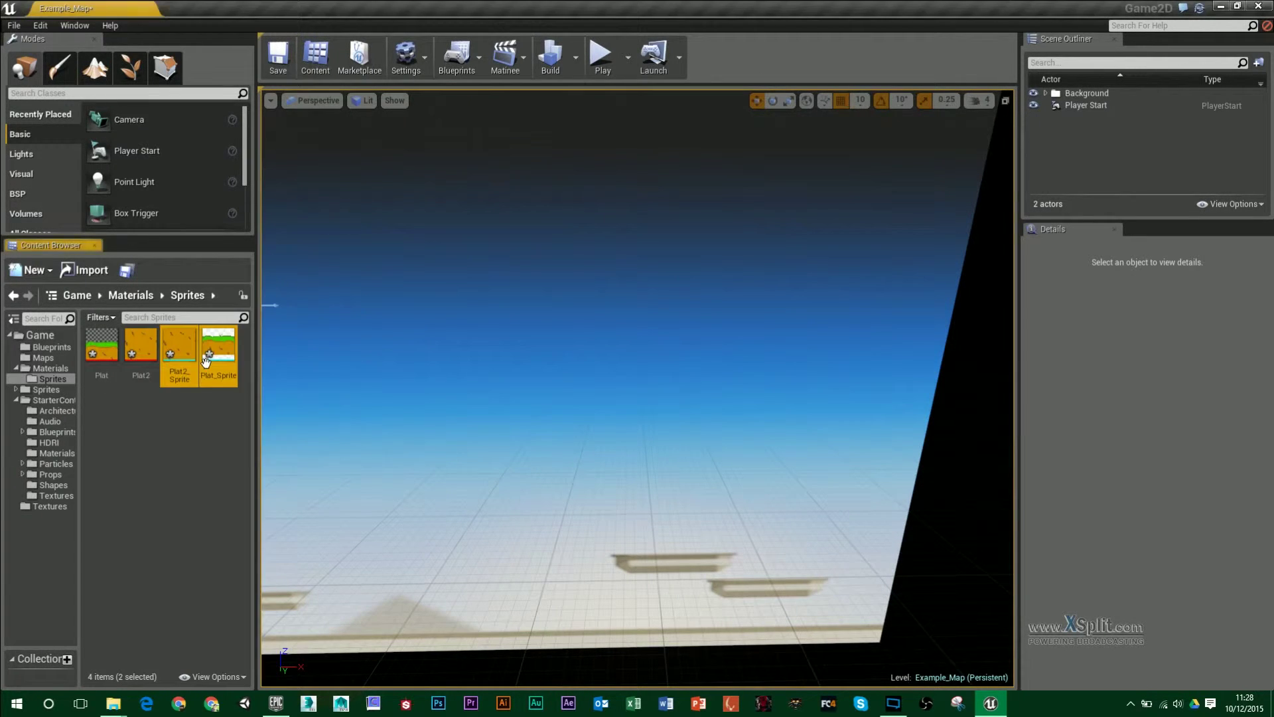
left_click(186, 442)
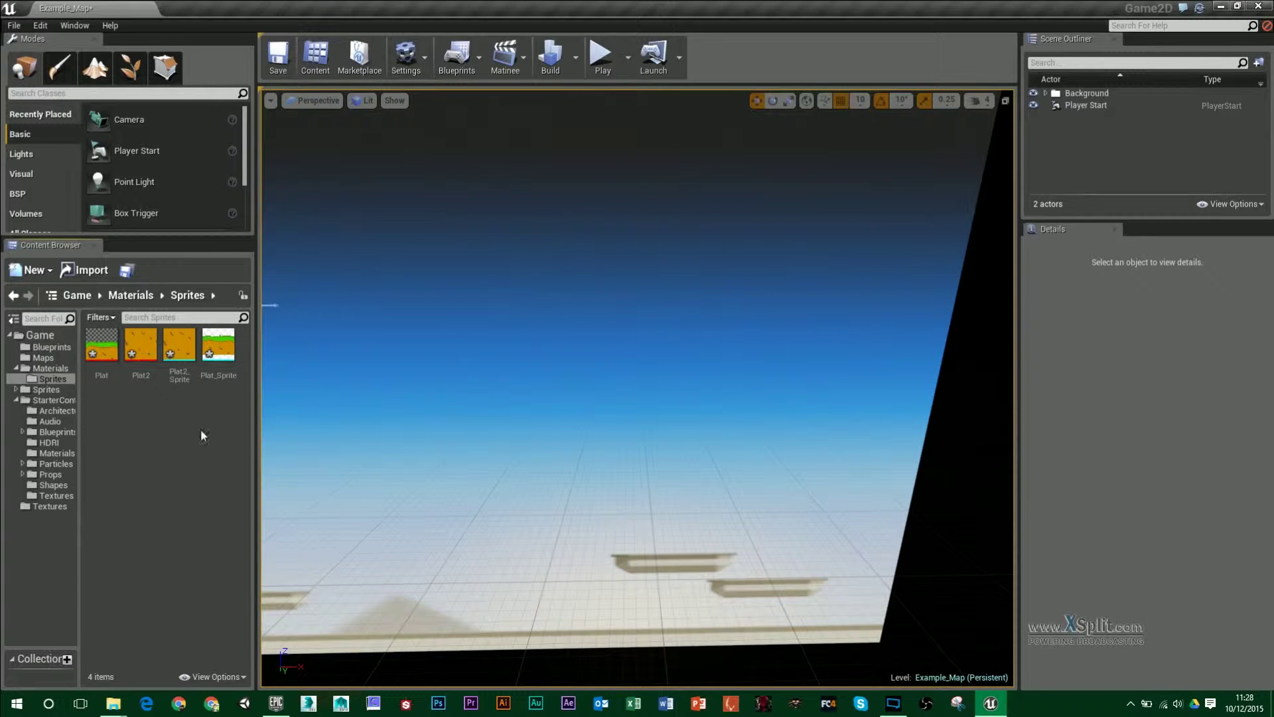
- Frame the view on the Player Start and drag Plat_Sprite into the level
right_click_drag(441, 427, 569, 546)
left_click(526, 307)
key("w")
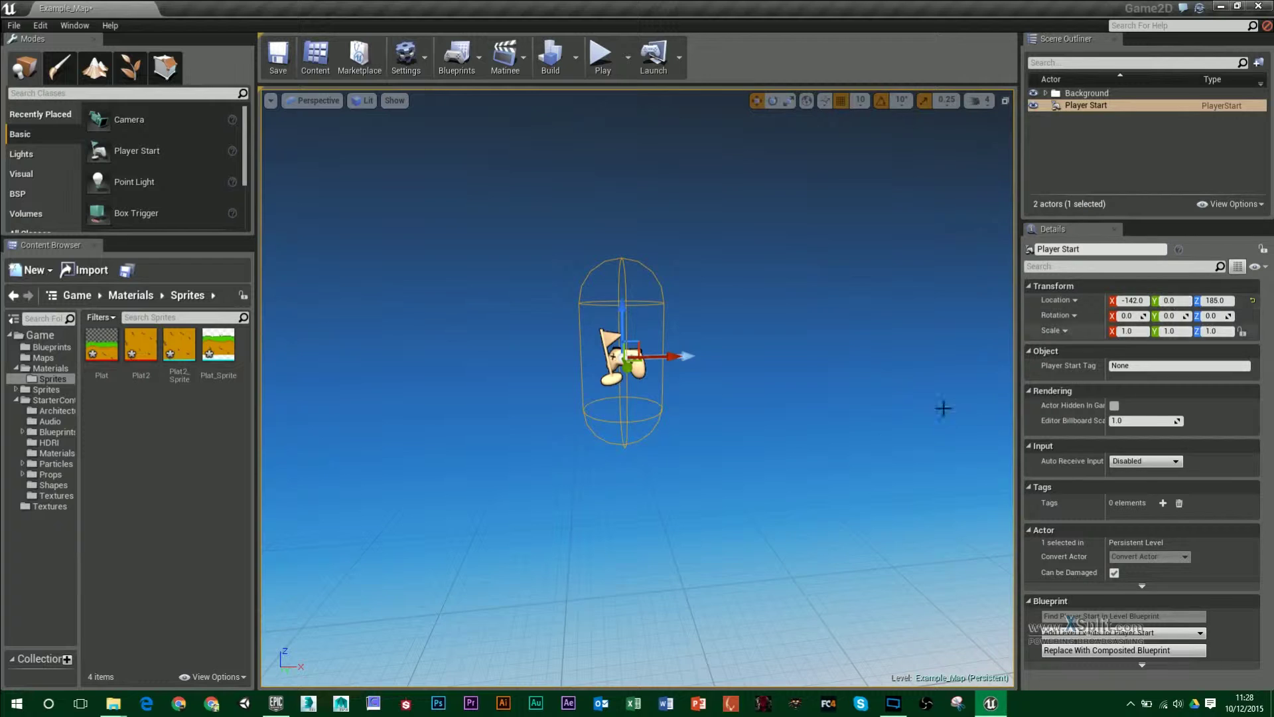
right_click_drag(683, 475, 566, 421)
key("a")
key("d")
left_click_drag(228, 351, 647, 498)
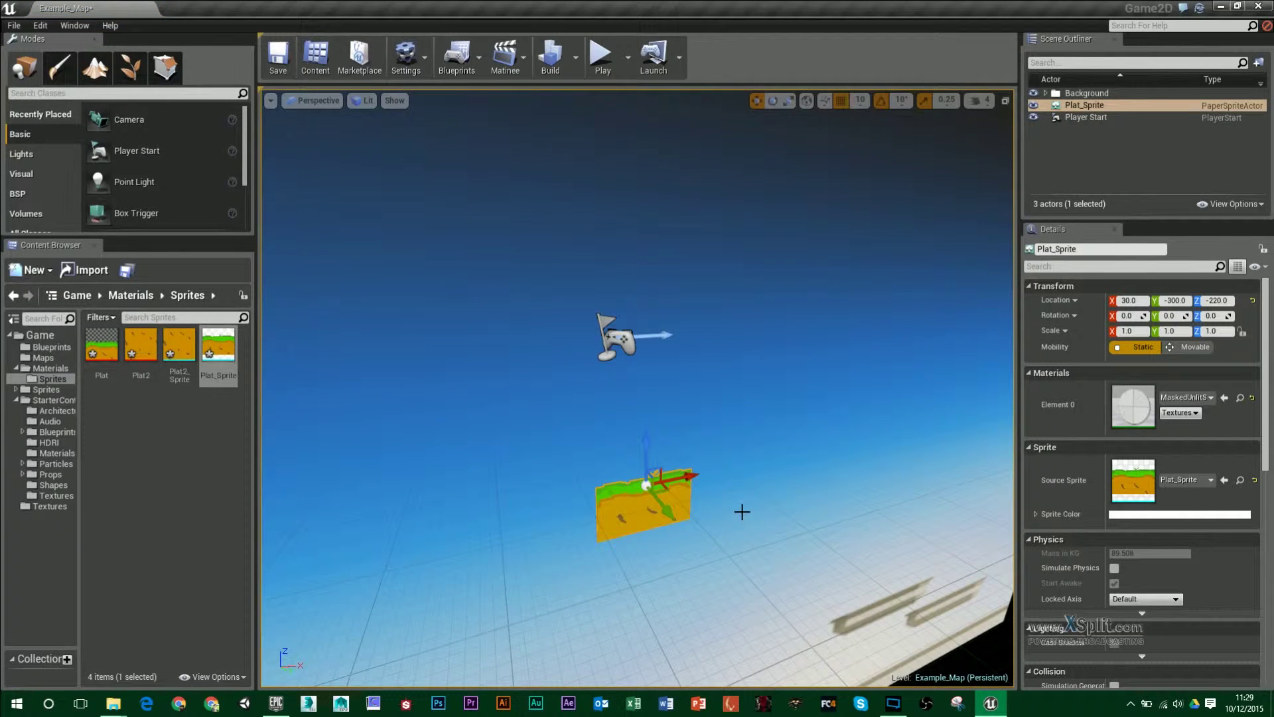
- Set the Plat_Sprite platform's Location Y to 0
left_click(1182, 302)
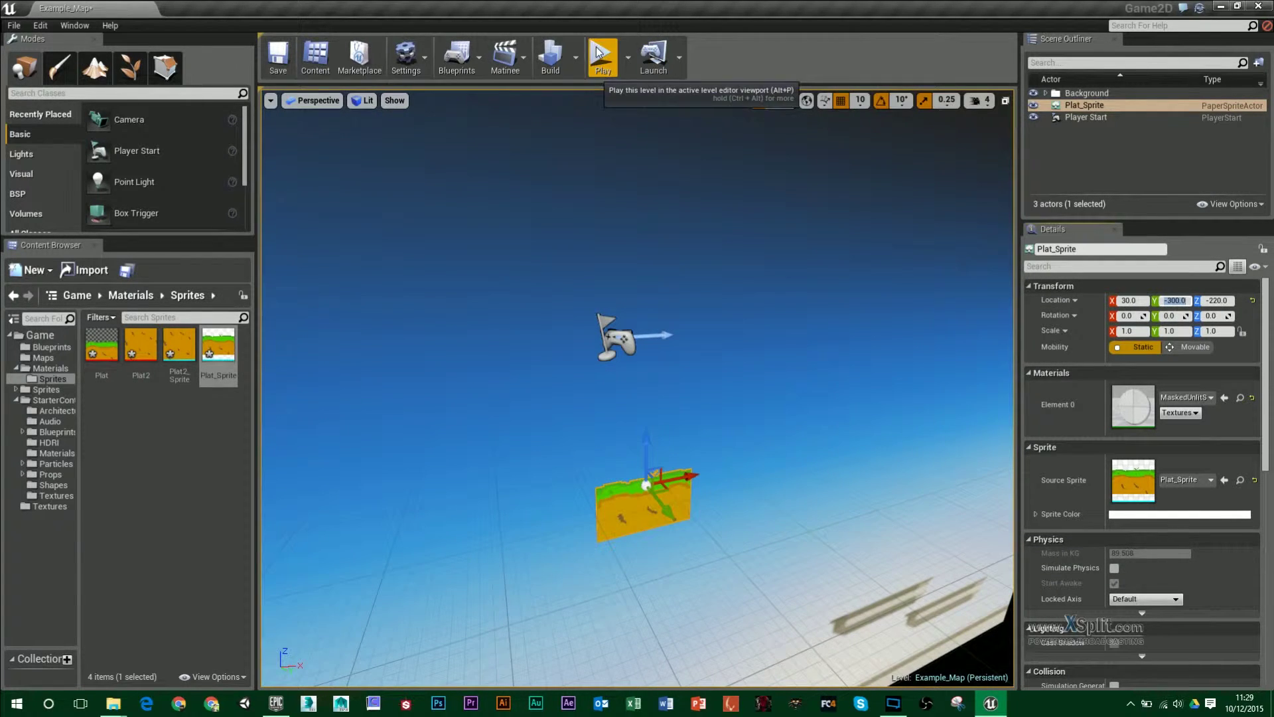
right_click_drag(666, 340, 876, 340)
key("a")
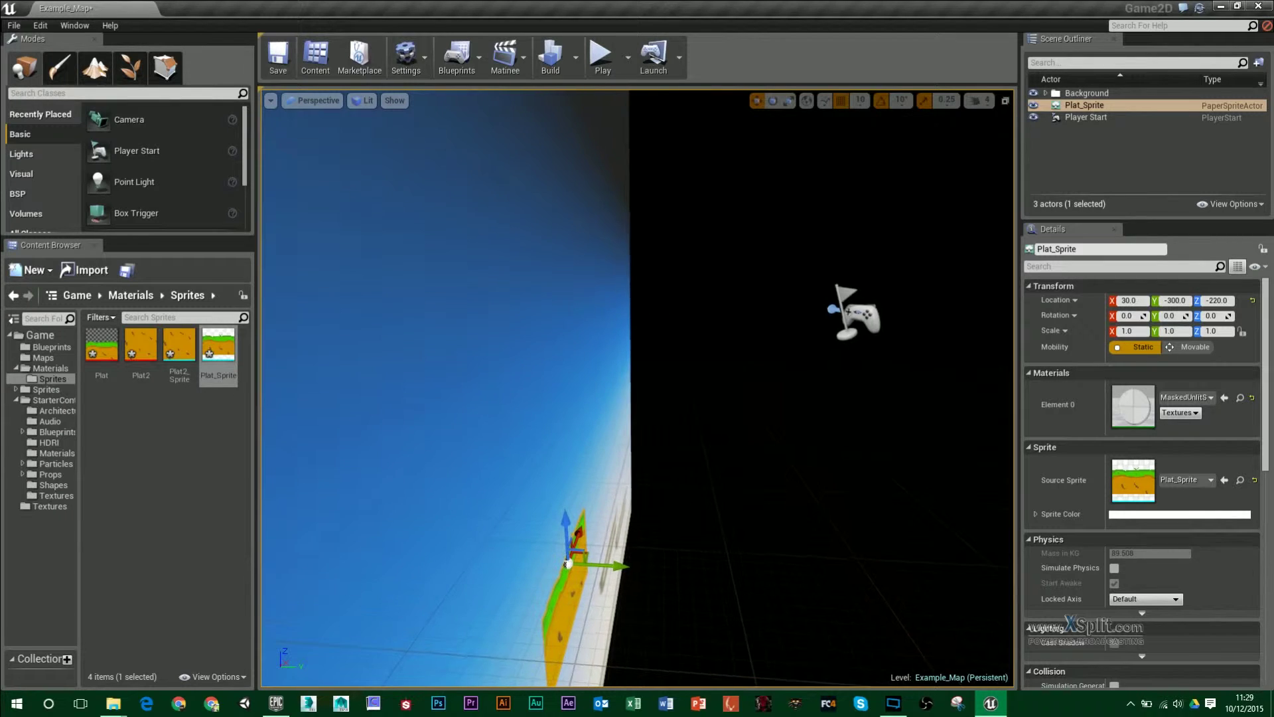
right_click_drag(663, 299, 757, 319)
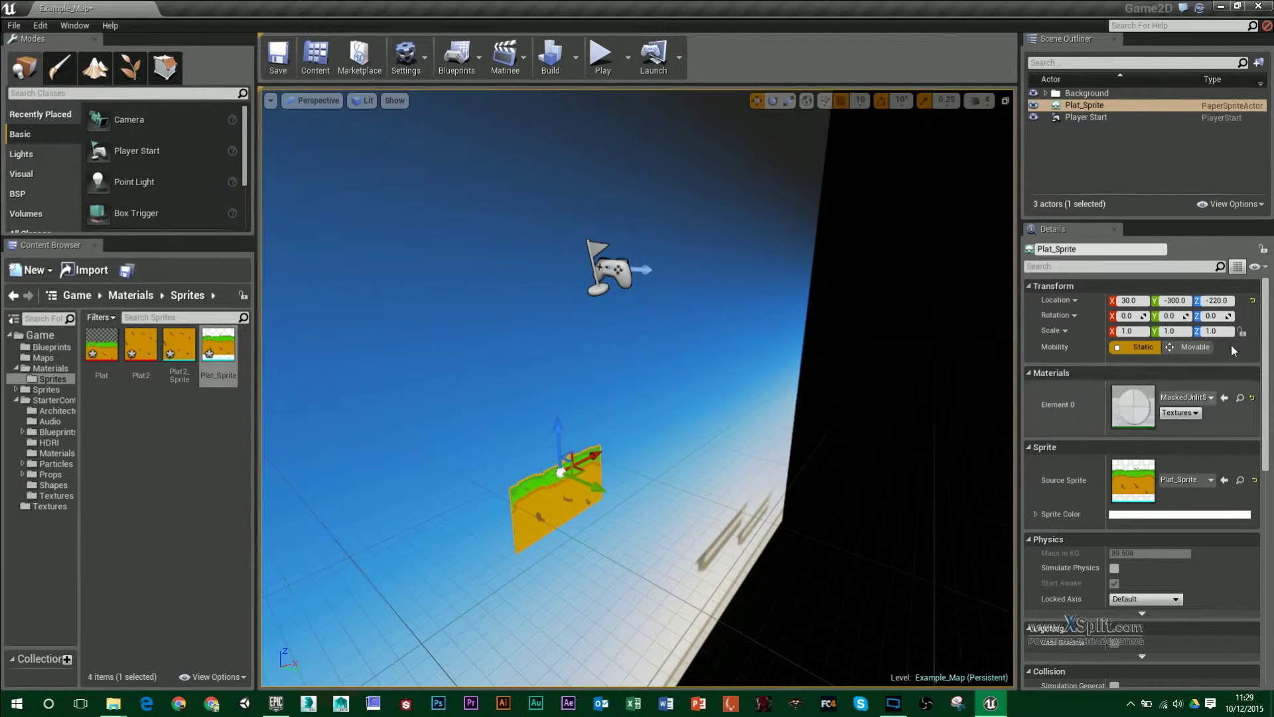
left_click(1182, 300)
type("0")
key("Return")
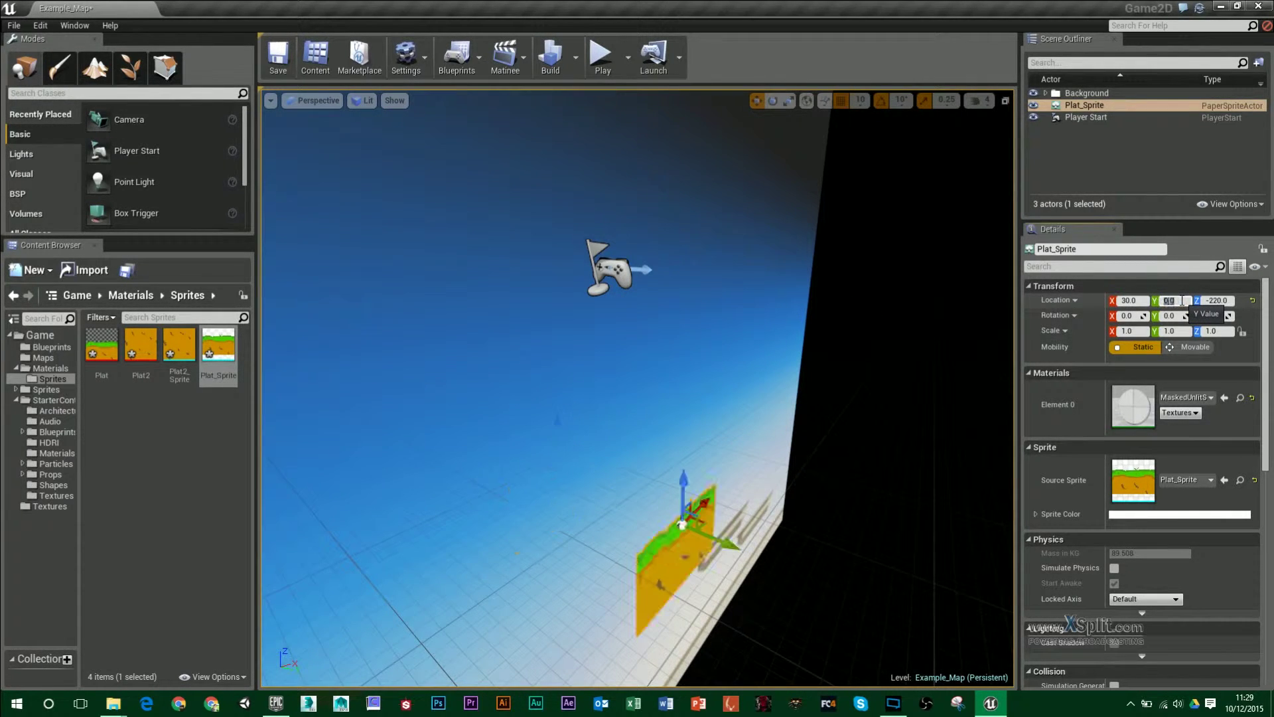
- Raise the platform beneath the Player Start and test-play the character standing on it
key("d")
right_click_drag(914, 459, 803, 455)
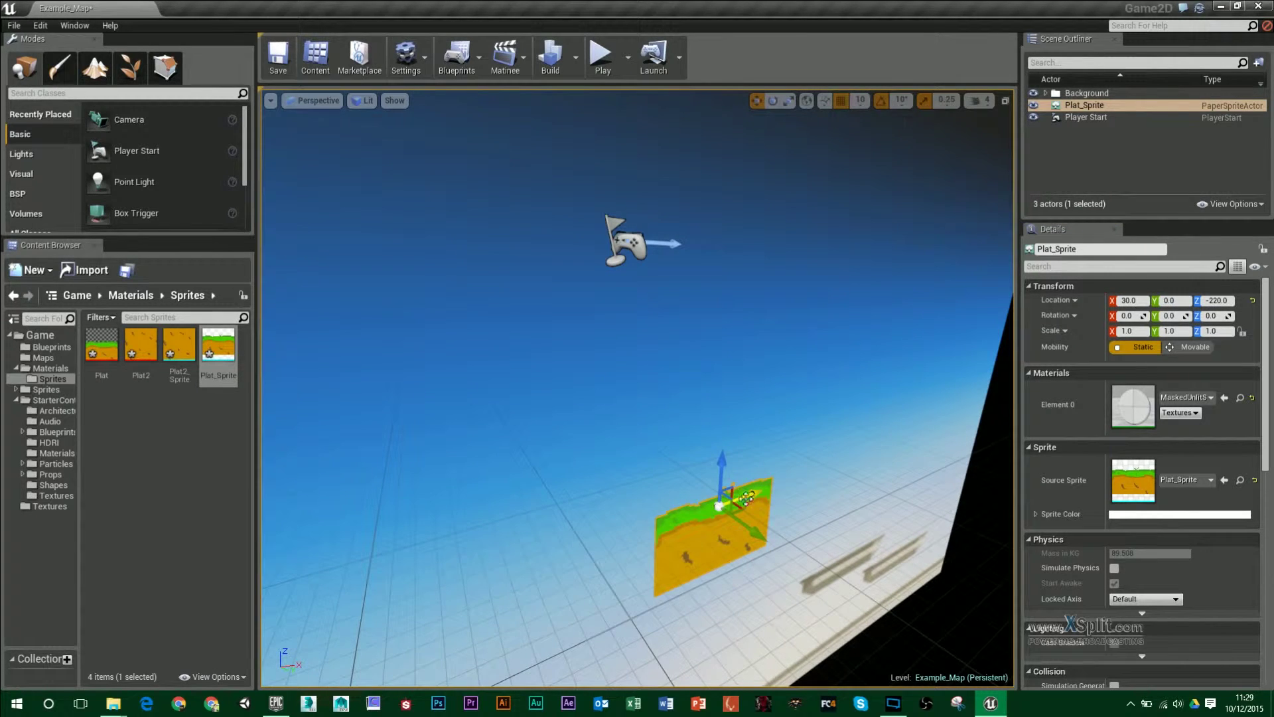
left_click_drag(745, 497, 662, 446)
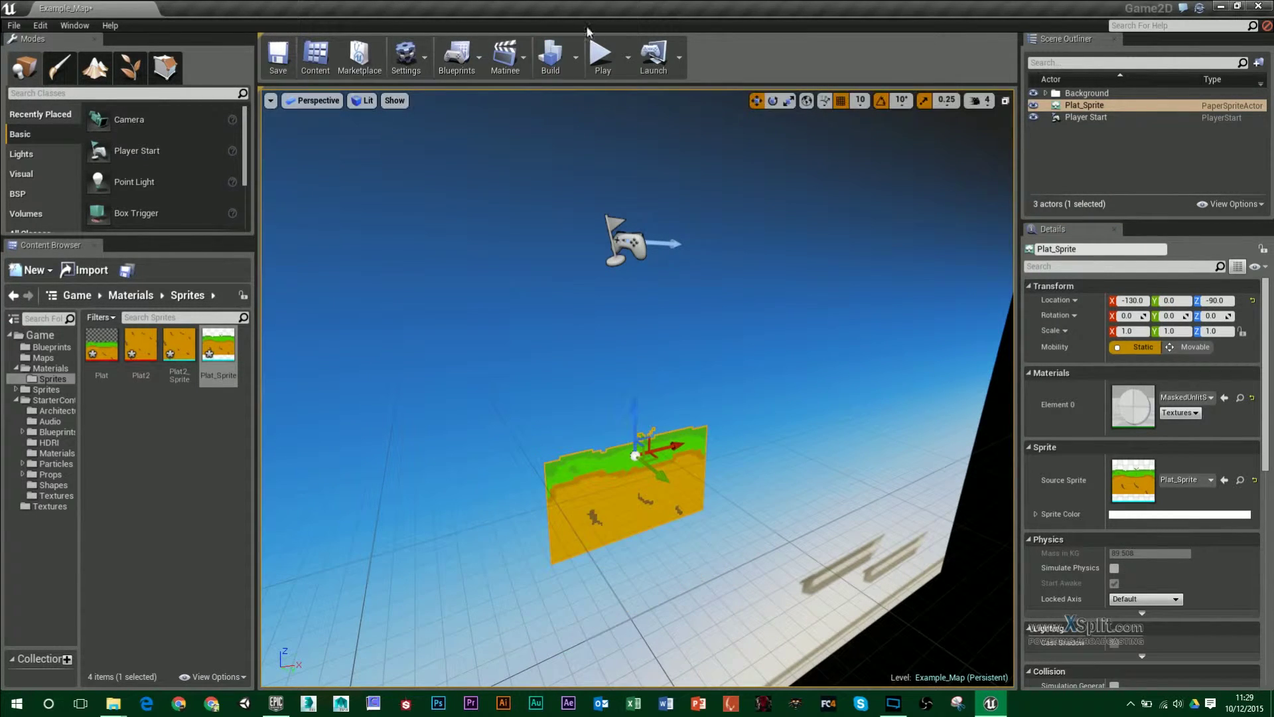
left_click(602, 58)
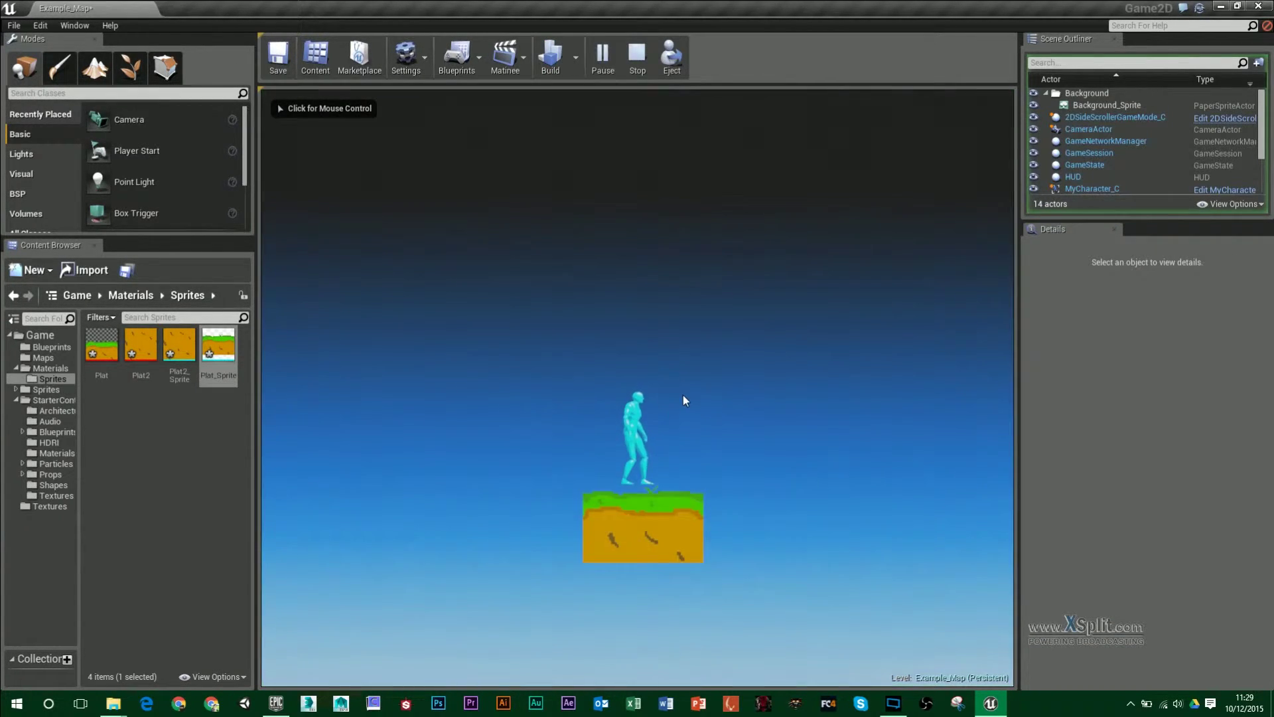
key("Escape")
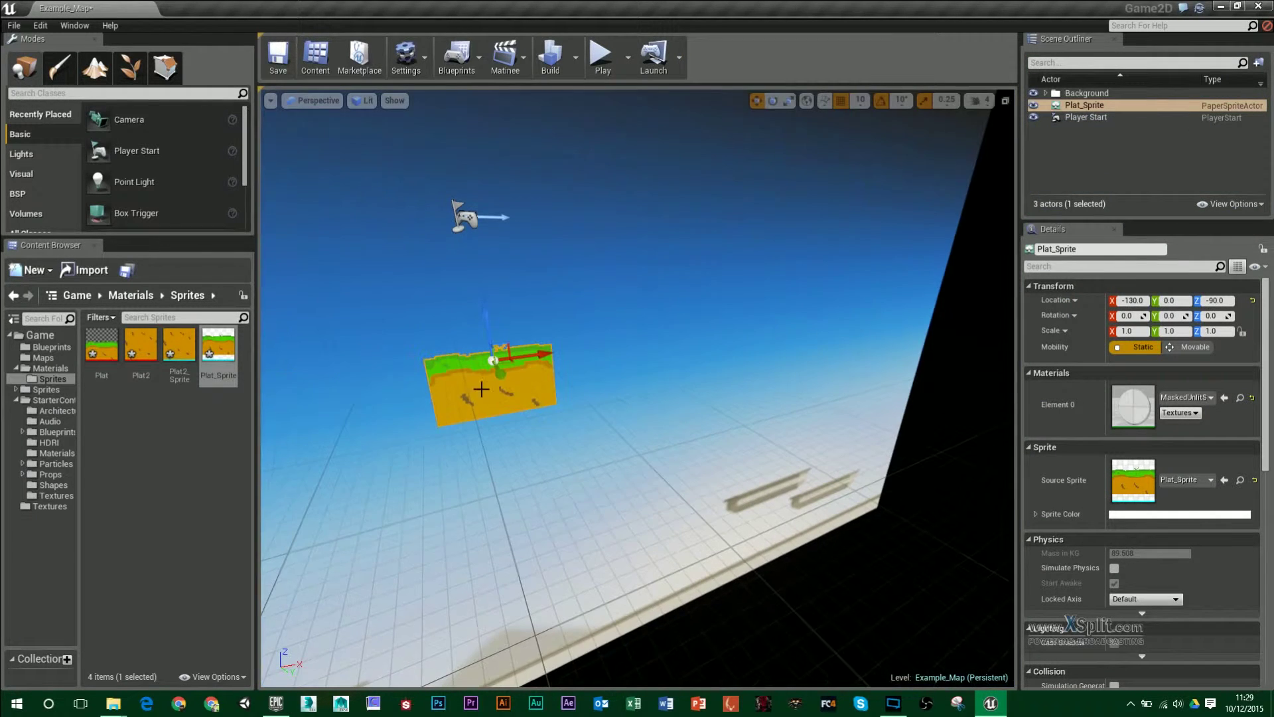
- Place Plat2_Sprite at Location Y 0 and raise it just under the grass platform
left_click_drag(179, 345, 497, 475)
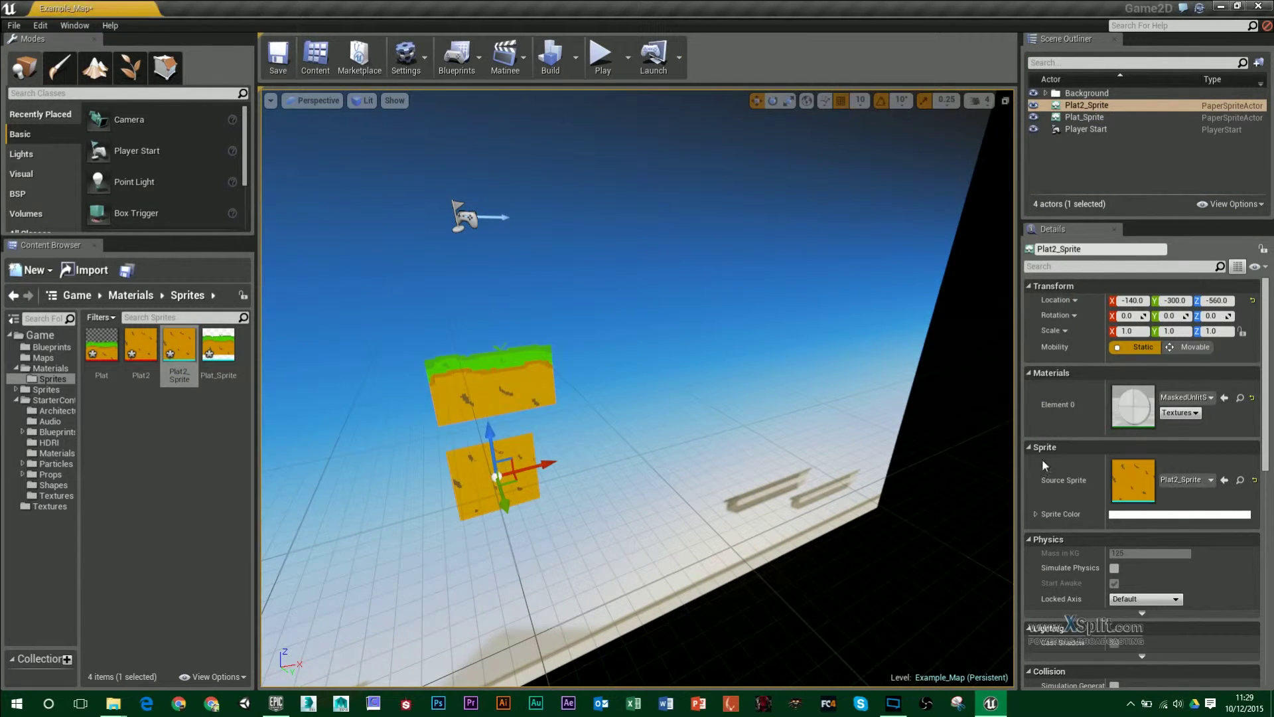
left_click(1176, 300)
type("0")
key("Return")
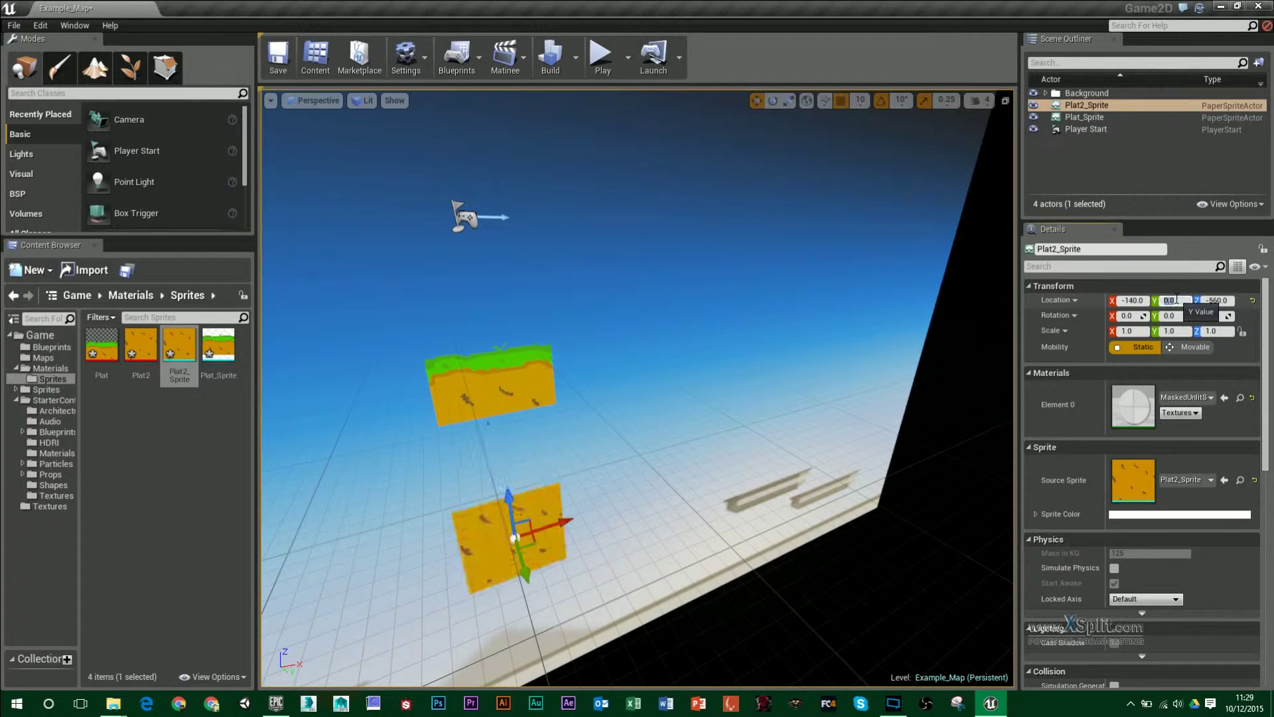
left_click_drag(509, 496, 499, 411)
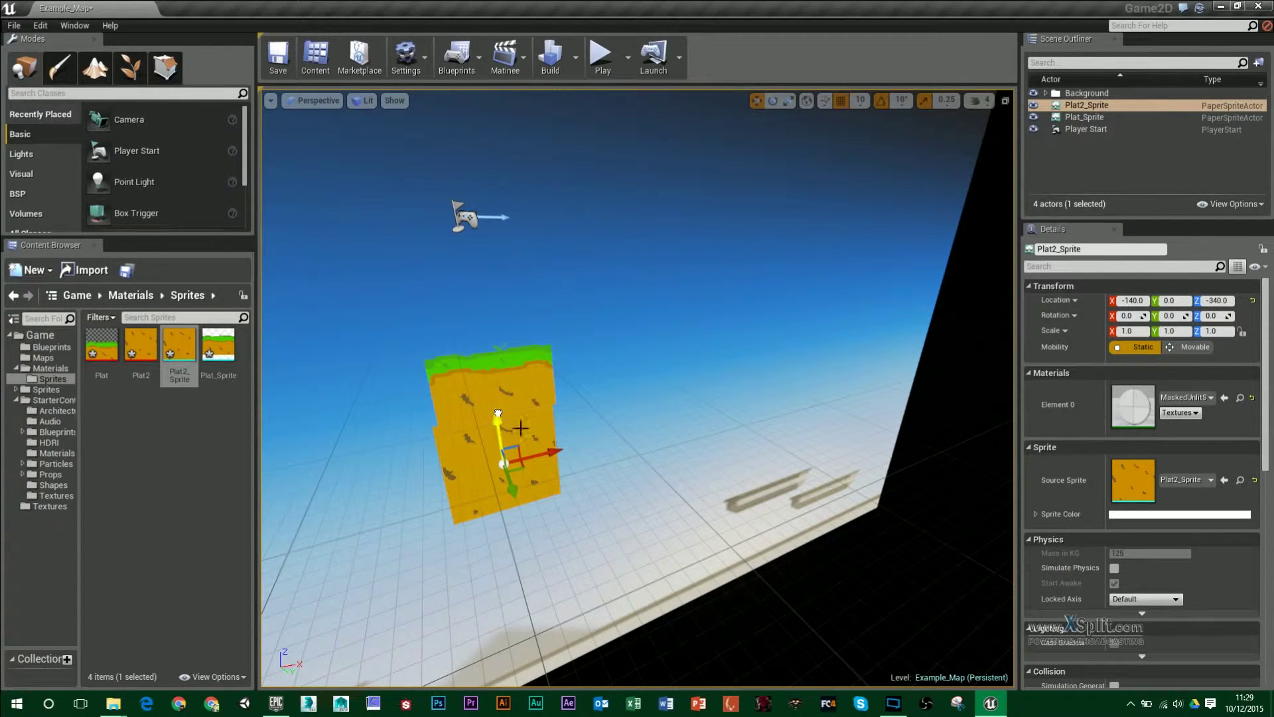
left_click_drag(556, 445, 563, 444)
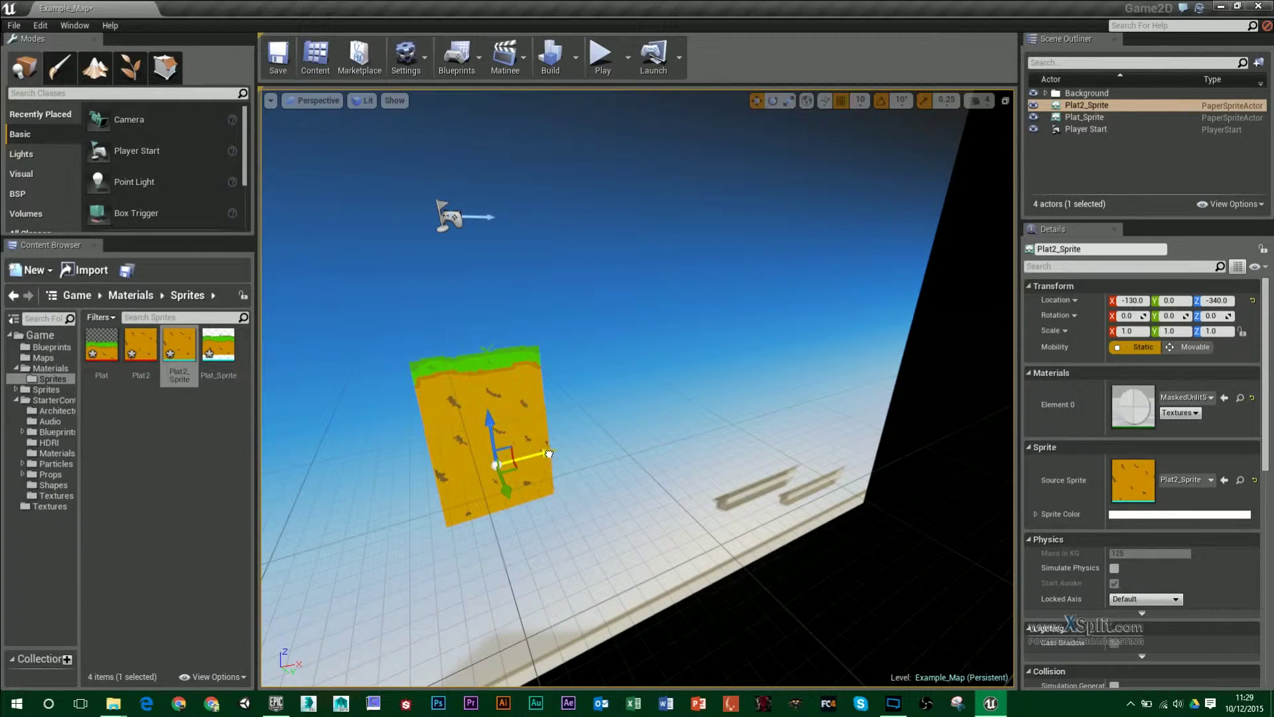
- Select the grass and dirt sprites together and Alt-drag copies along X
left_click(587, 419)
left_click(515, 403)
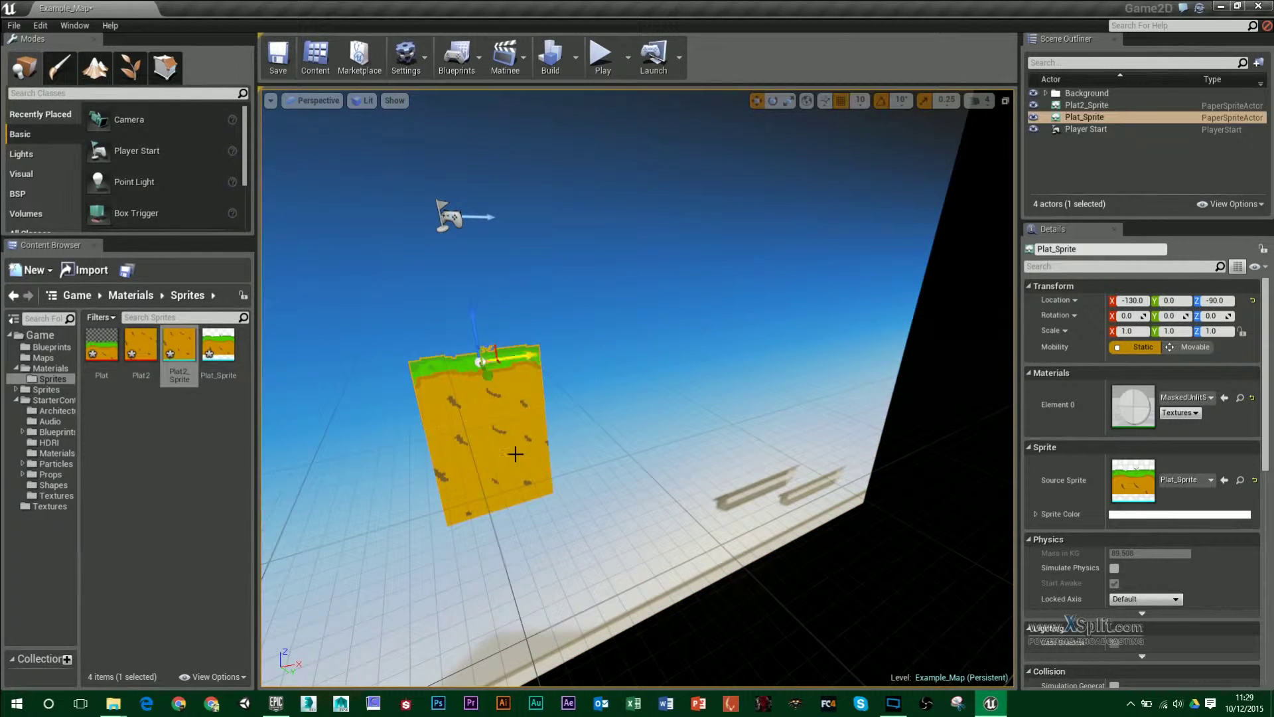
left_click(516, 457, "ctrl")
left_click_drag(552, 450, 704, 416, "alt")
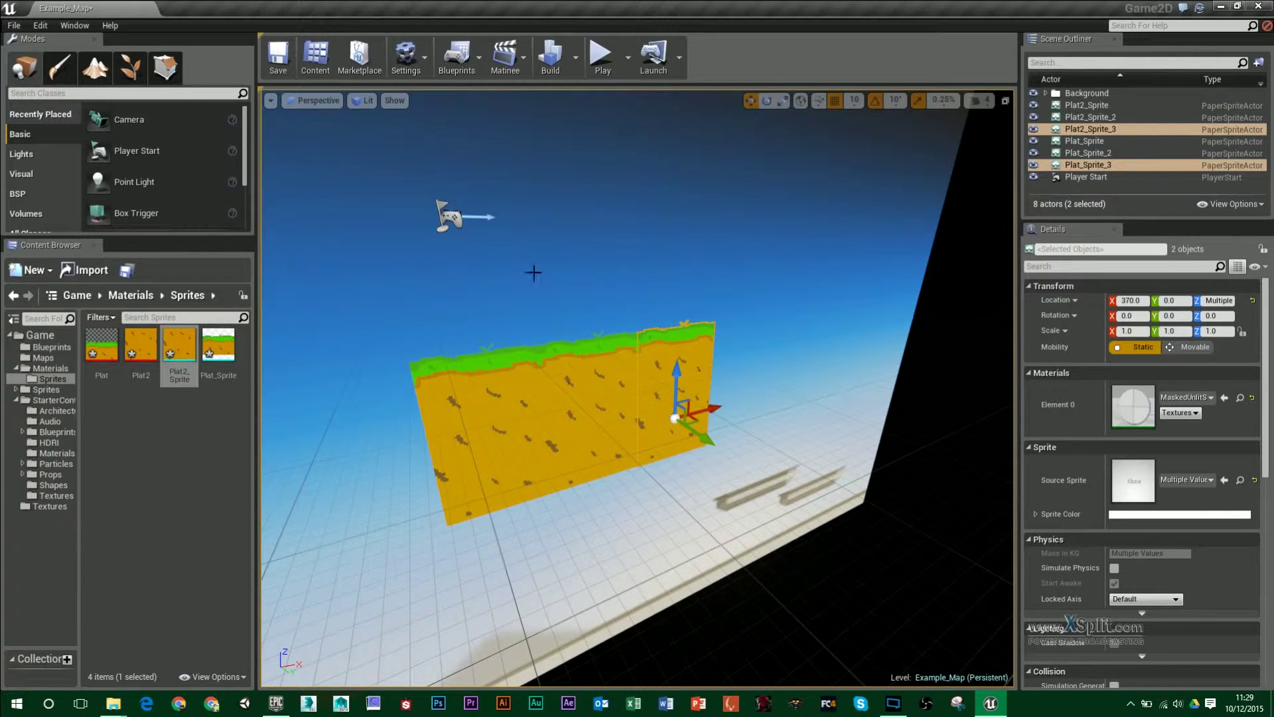
left_click(602, 57)
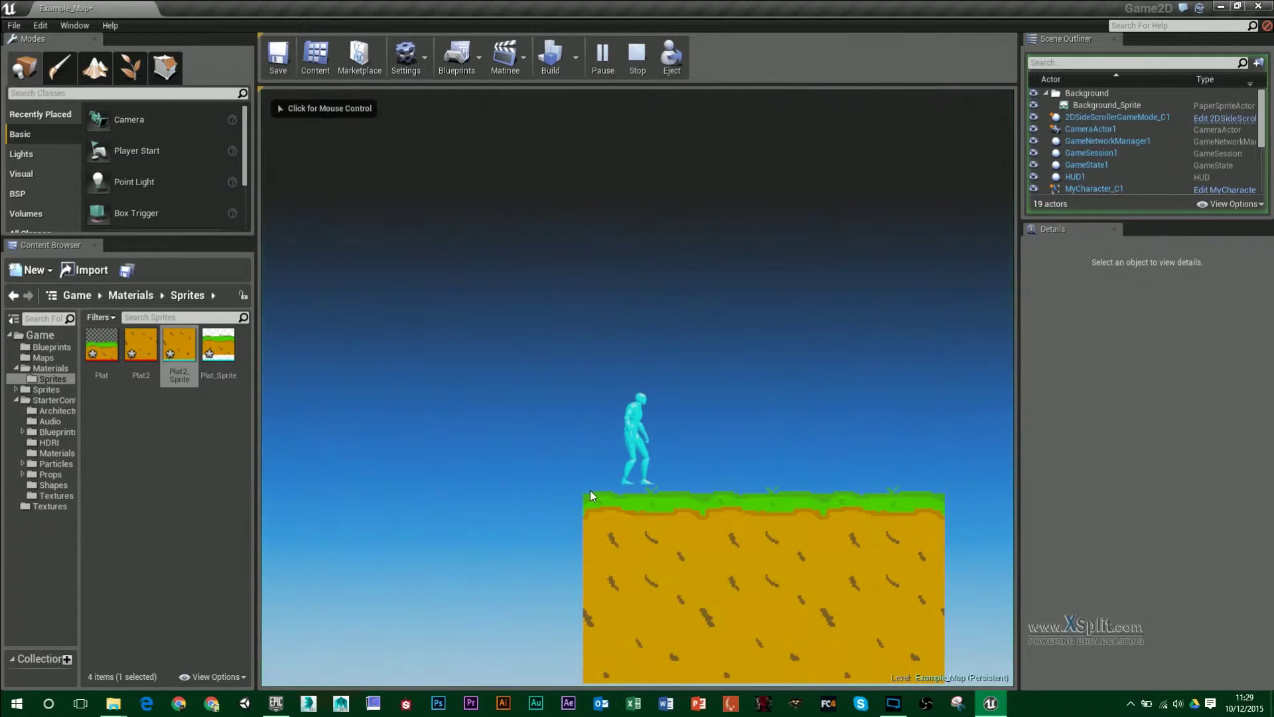
left_click(672, 489)
key("d")
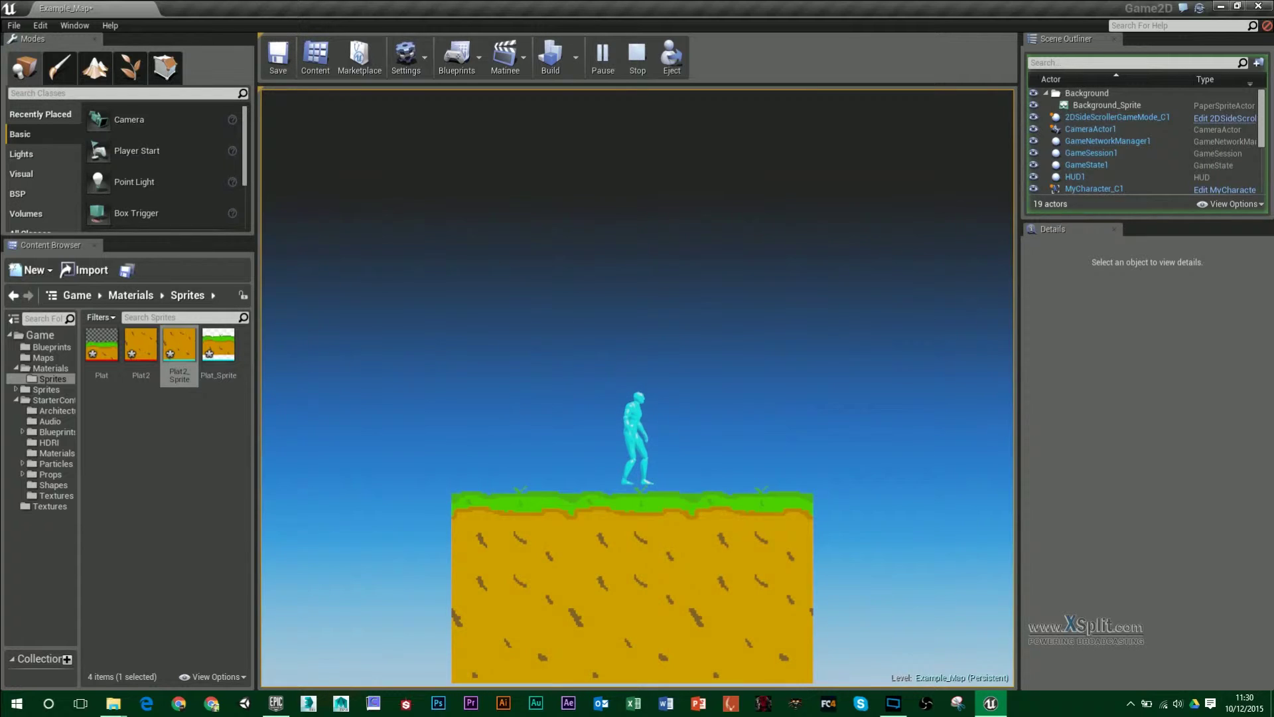
key("Escape")
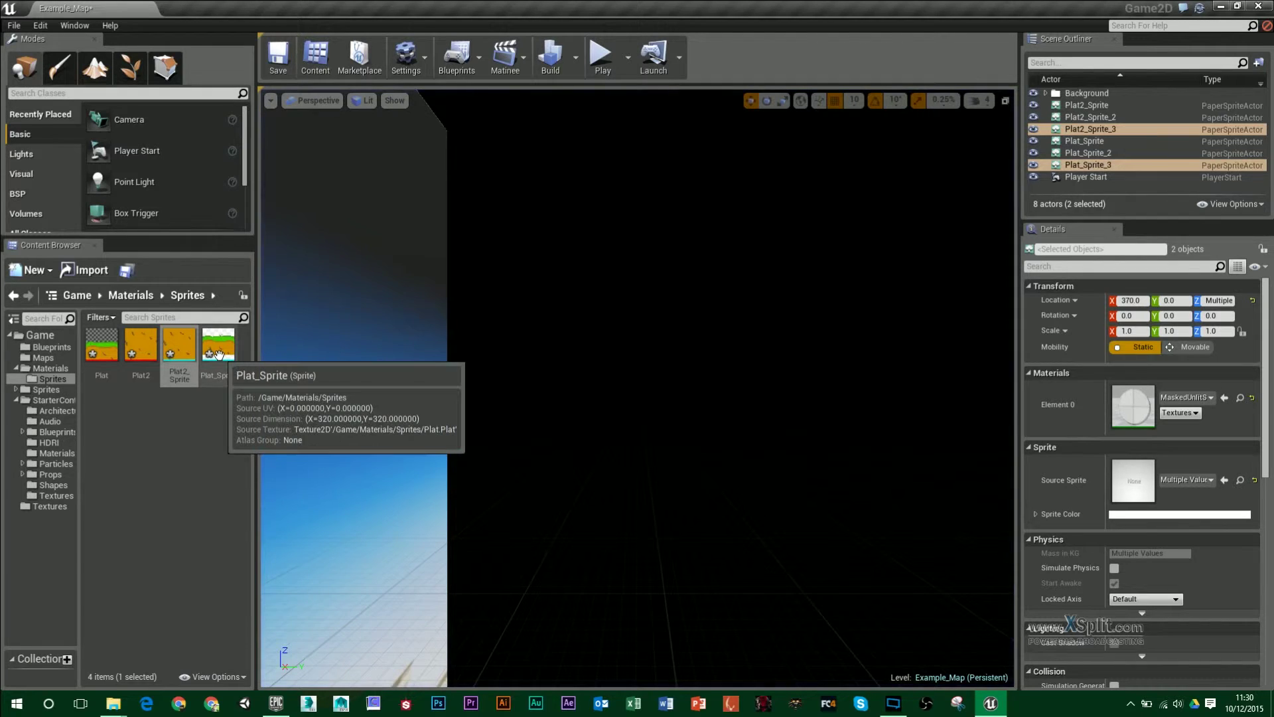
- Open Plat_Sprite in the sprite editor in Edit Collision mode, framing the sprite
left_click(233, 356)
double_click(233, 356)
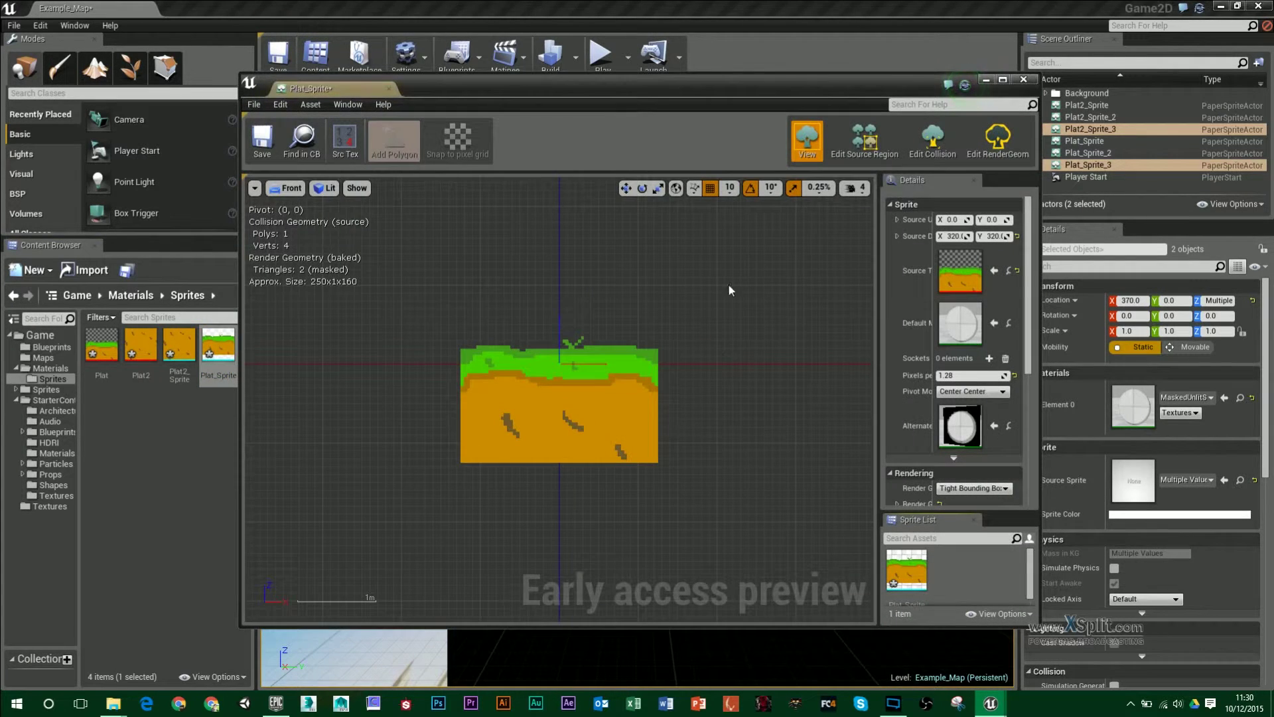
left_click(932, 139)
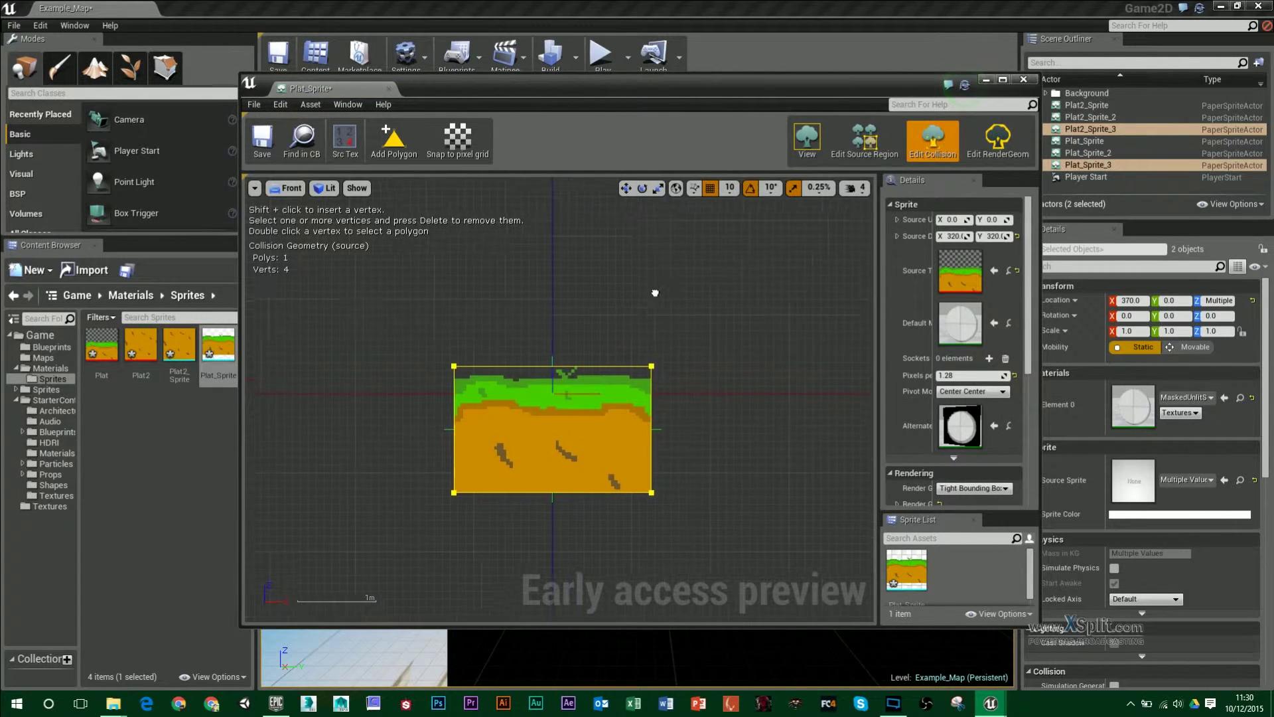
scroll(614, 341, "up", 4)
right_click_drag(614, 341, 620, 345)
right_click_drag(626, 253, 662, 283)
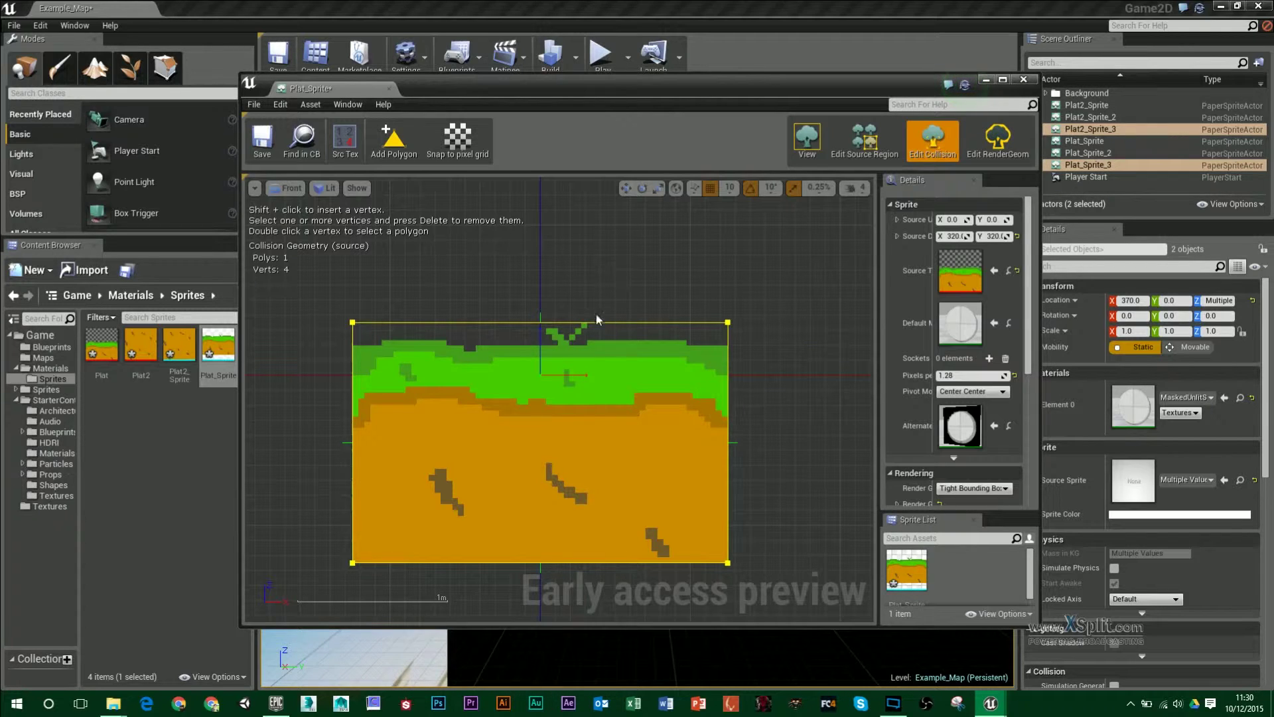
- Lower the collision box's top onto the grass surface with snapping off, and pull its right edge to the middle
left_click_drag(288, 281, 857, 410)
left_click_drag(538, 269, 541, 274)
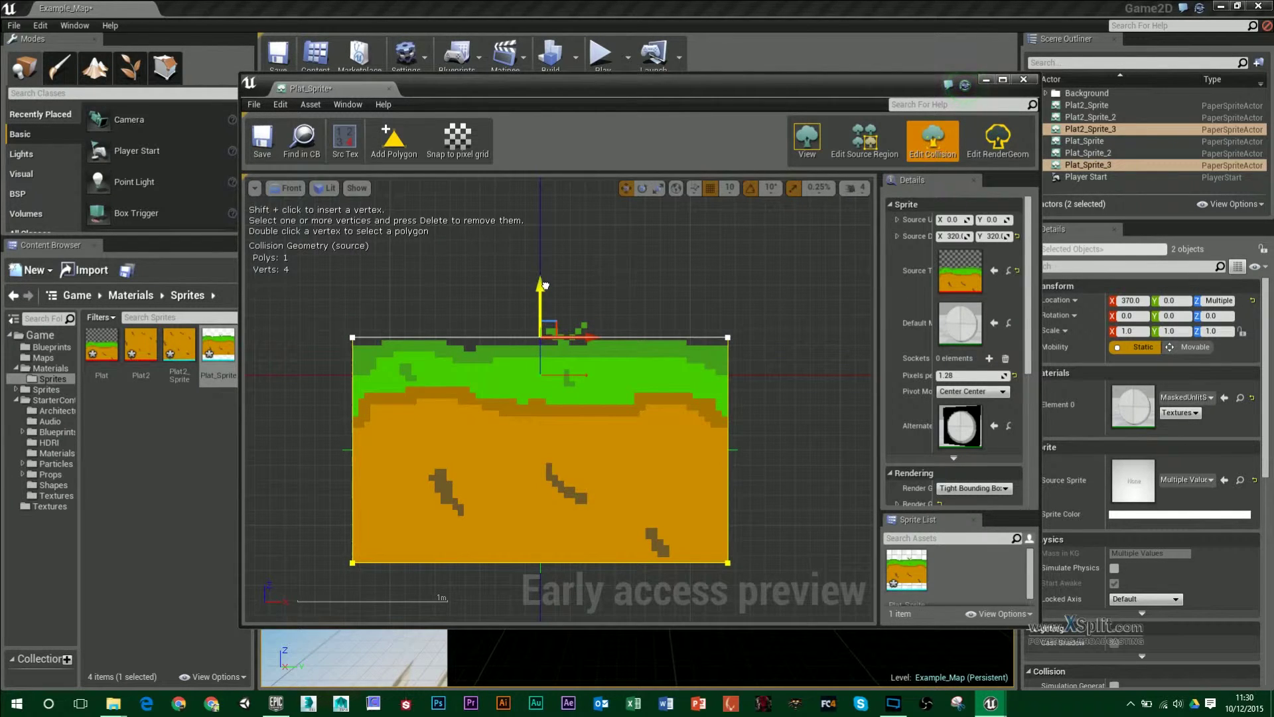
left_click(711, 189)
left_click_drag(540, 289, 541, 296)
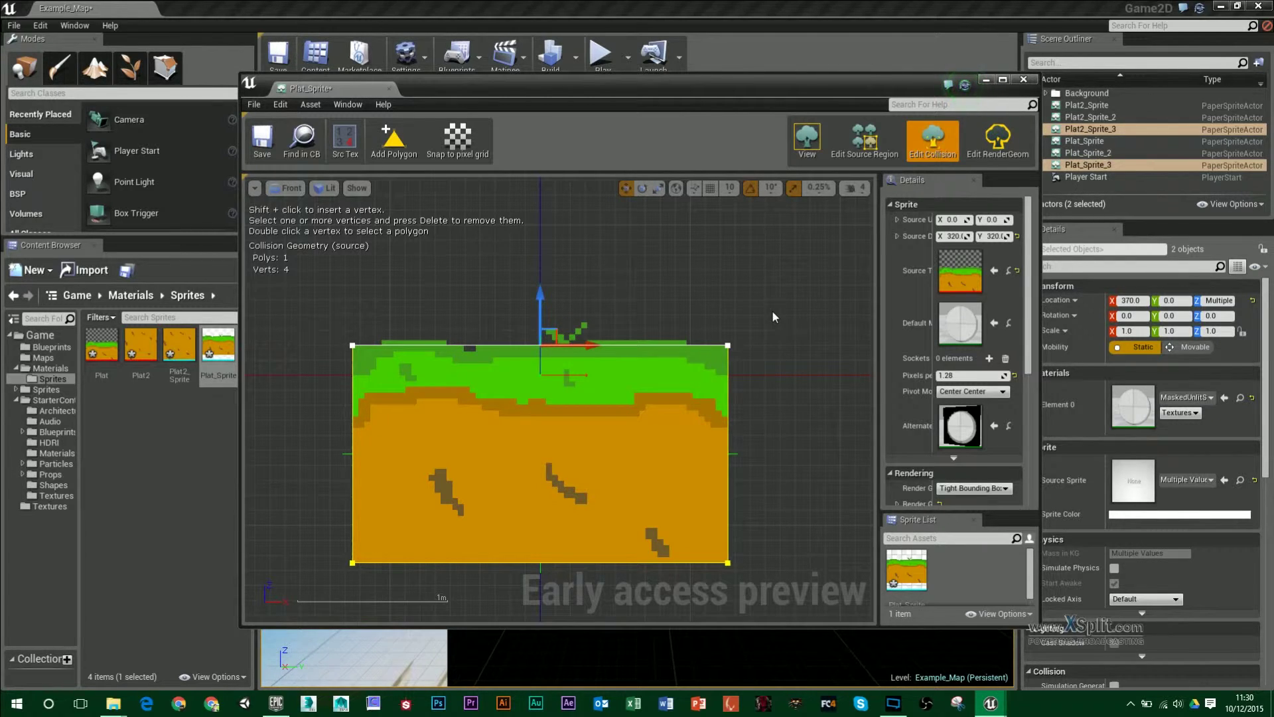
left_click_drag(779, 300, 698, 607)
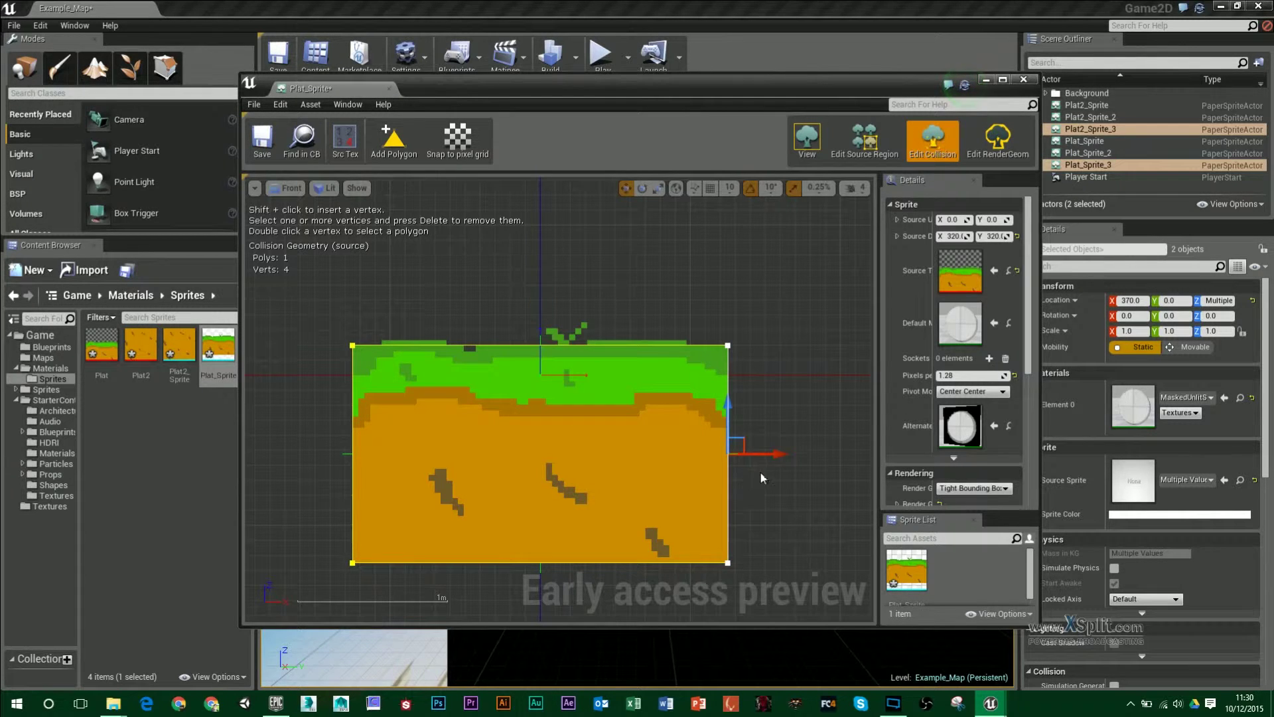
left_click_drag(771, 454, 582, 434)
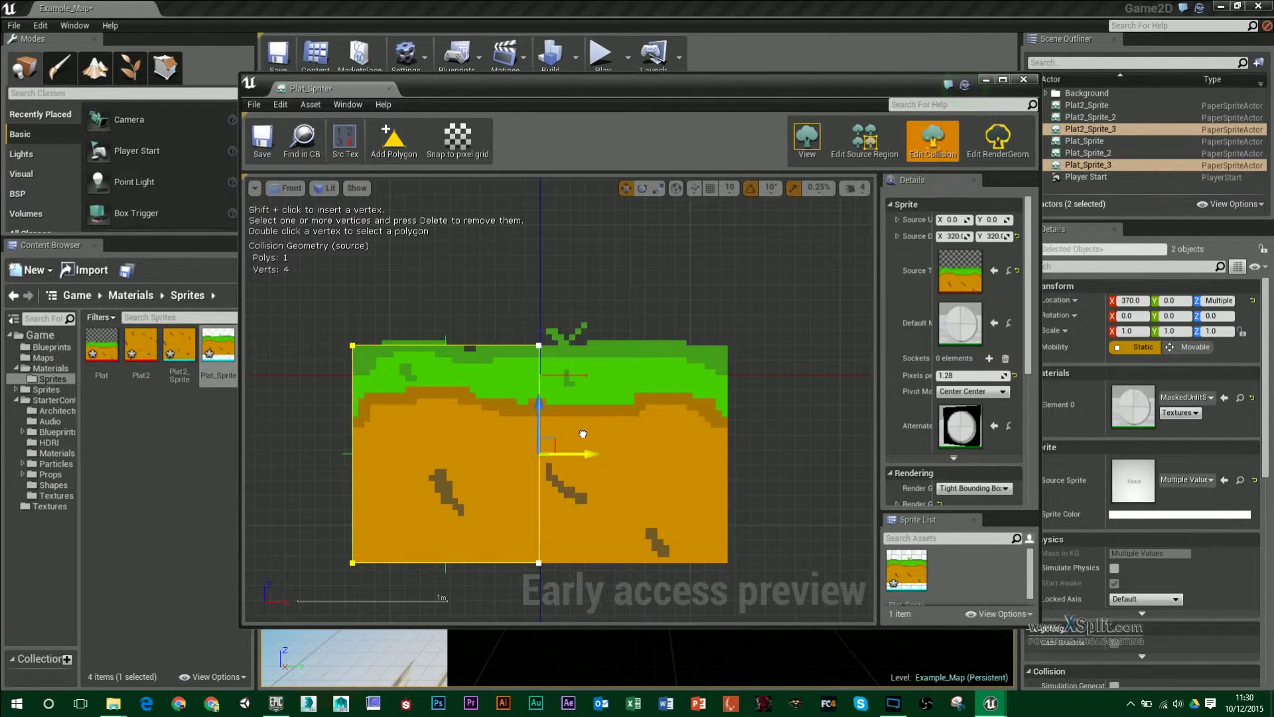
- Add a four-point collision polygon around the grass tuft
left_click(393, 140)
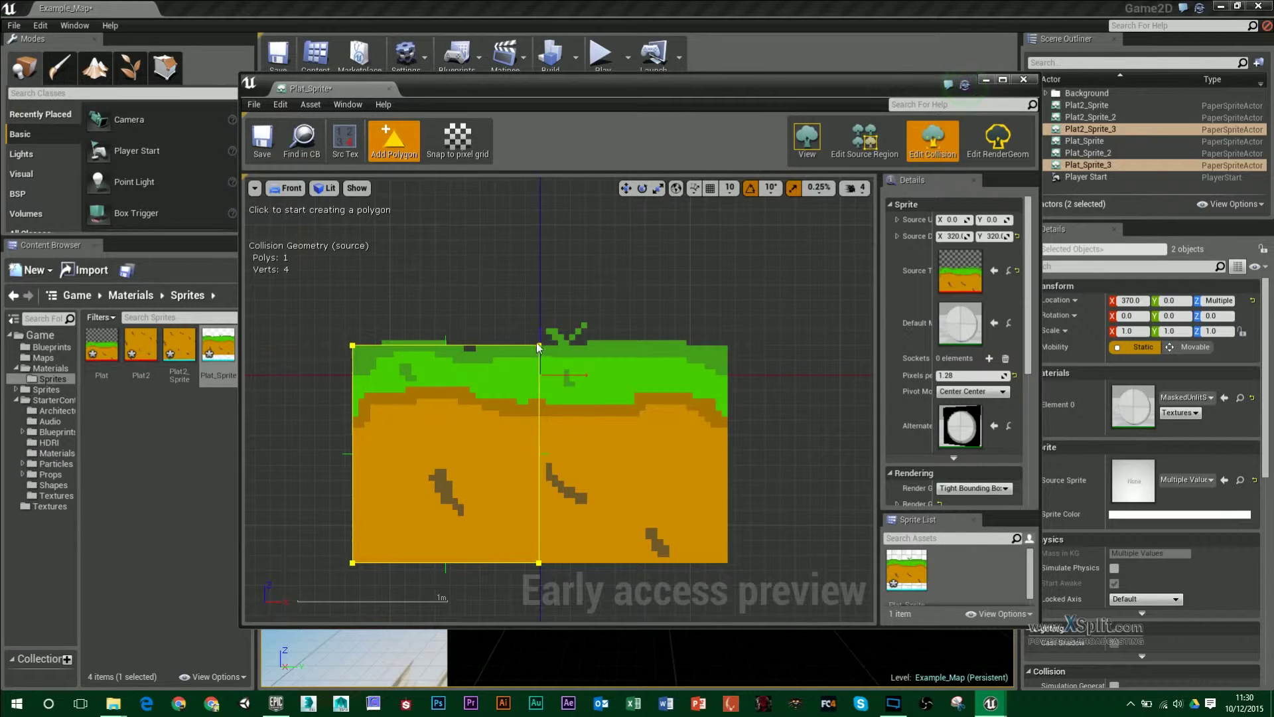
left_click(538, 345)
left_click(554, 346)
left_click(539, 328)
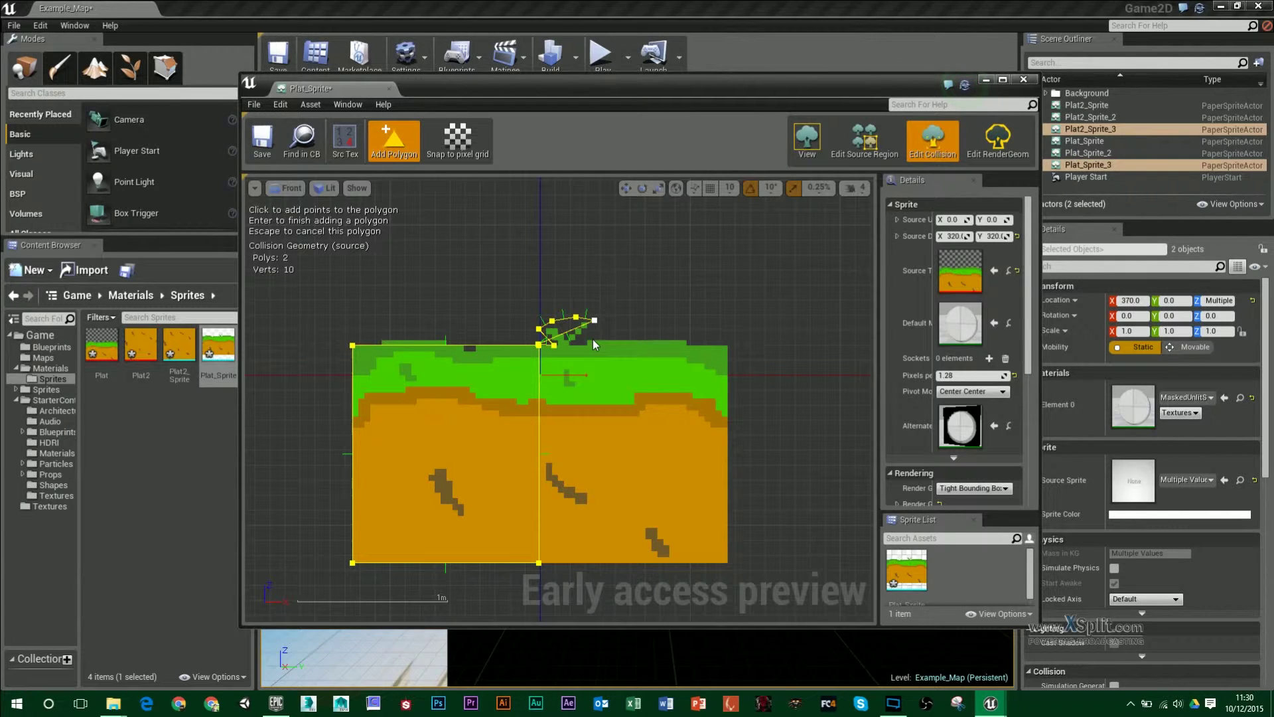
left_click(570, 345)
key("Return")
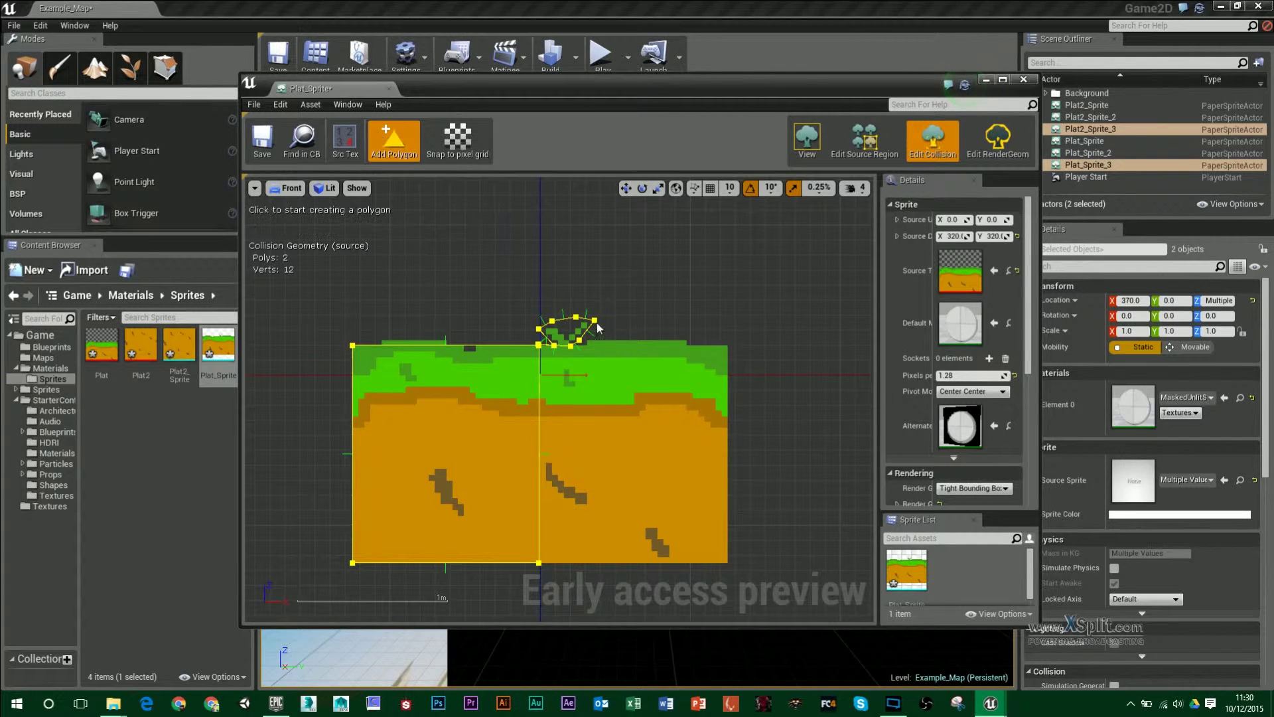
- Add a collision polygon covering Plat_Sprite's right half and save the sprite
left_click(539, 345)
left_click(727, 347)
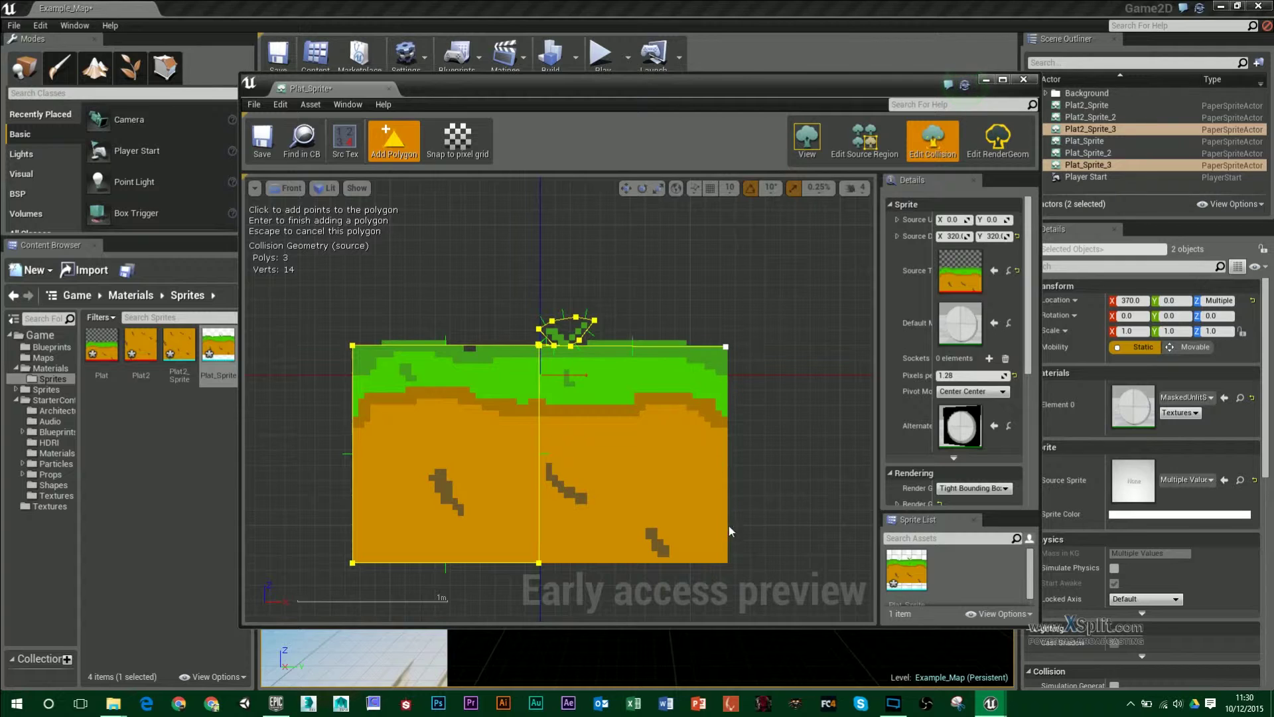
left_click(728, 561)
left_click(537, 563)
key("Return")
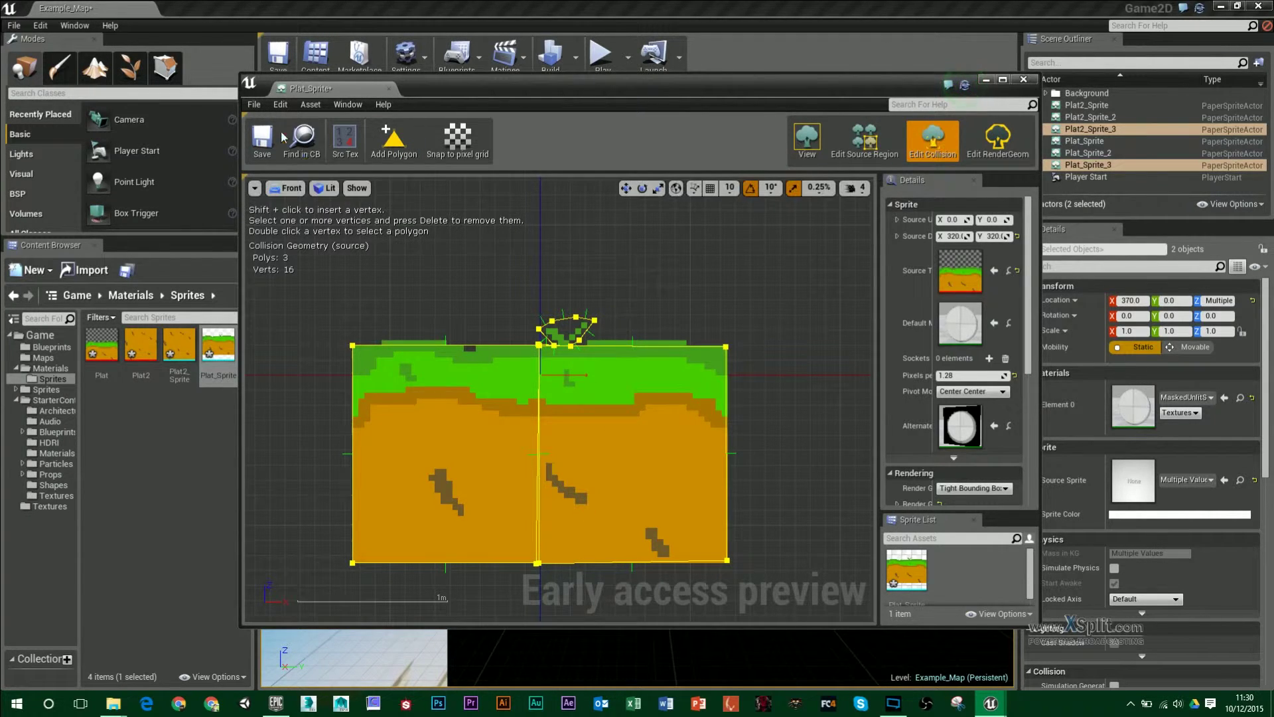
left_click(273, 141)
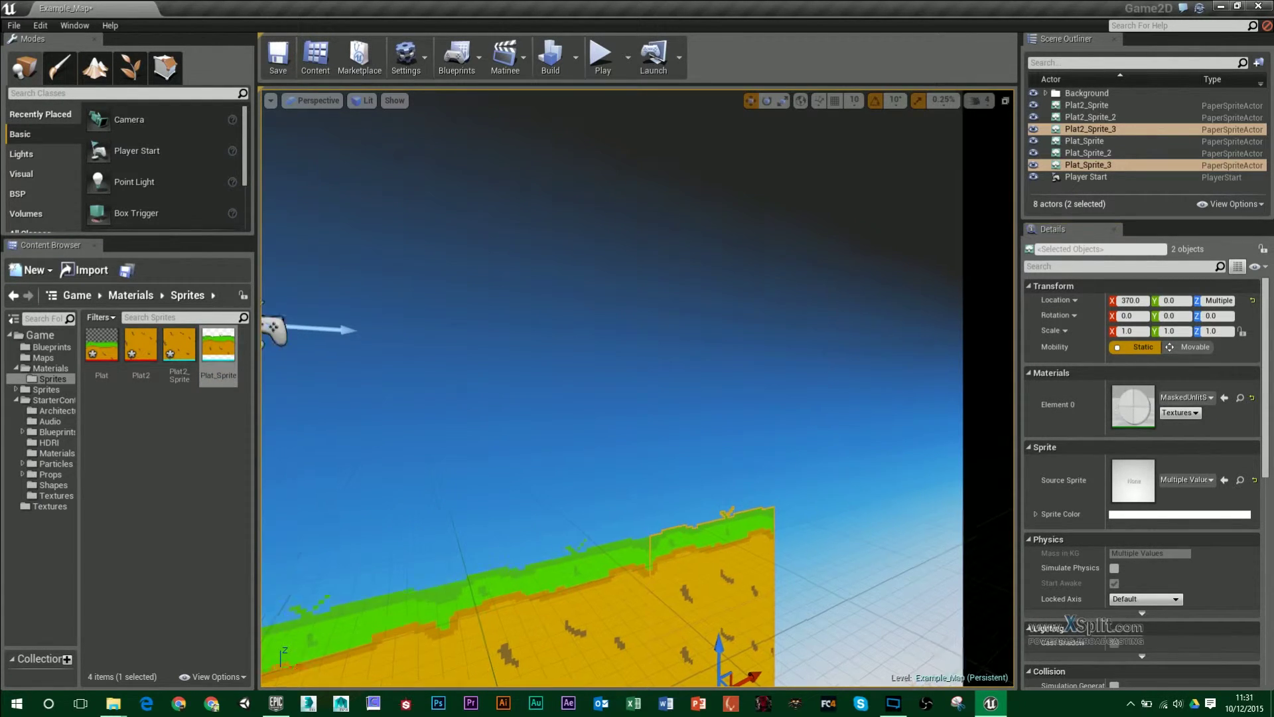
key("f")
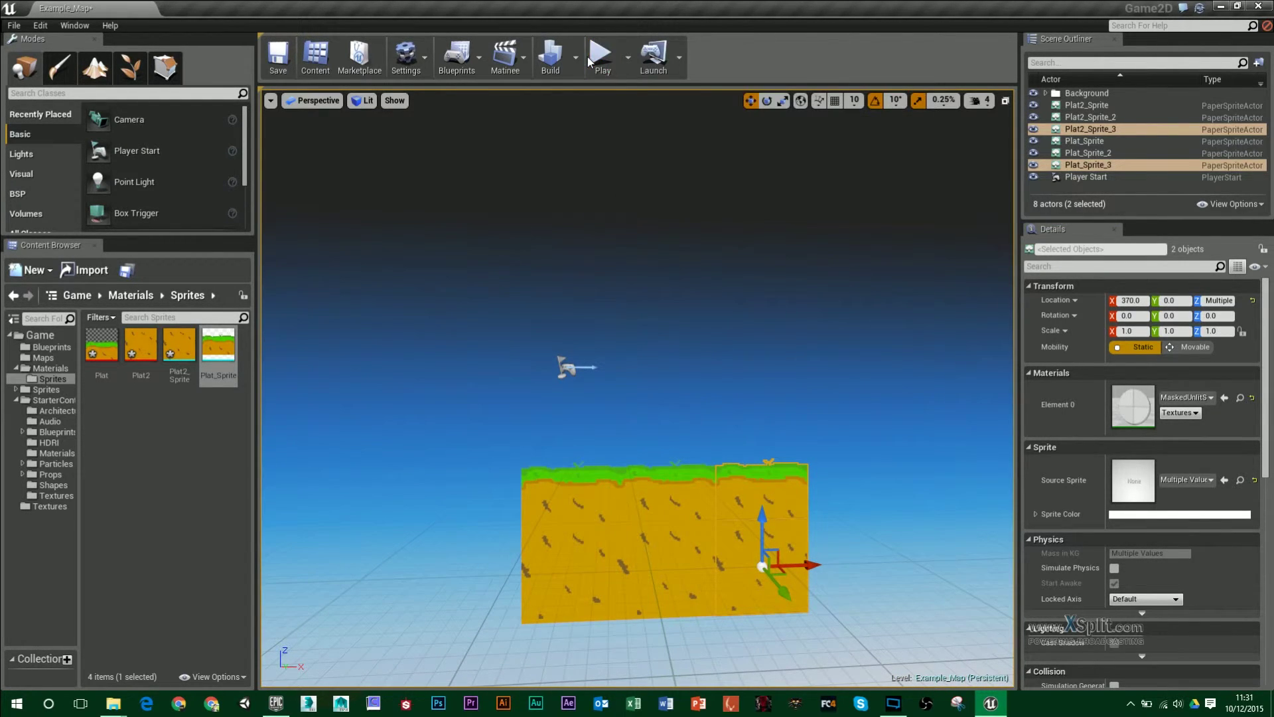
mouse_move(667, 385)
right_mouse_down()
mouse_move(734, 389)
mouse_move(663, 394)
right_mouse_up()
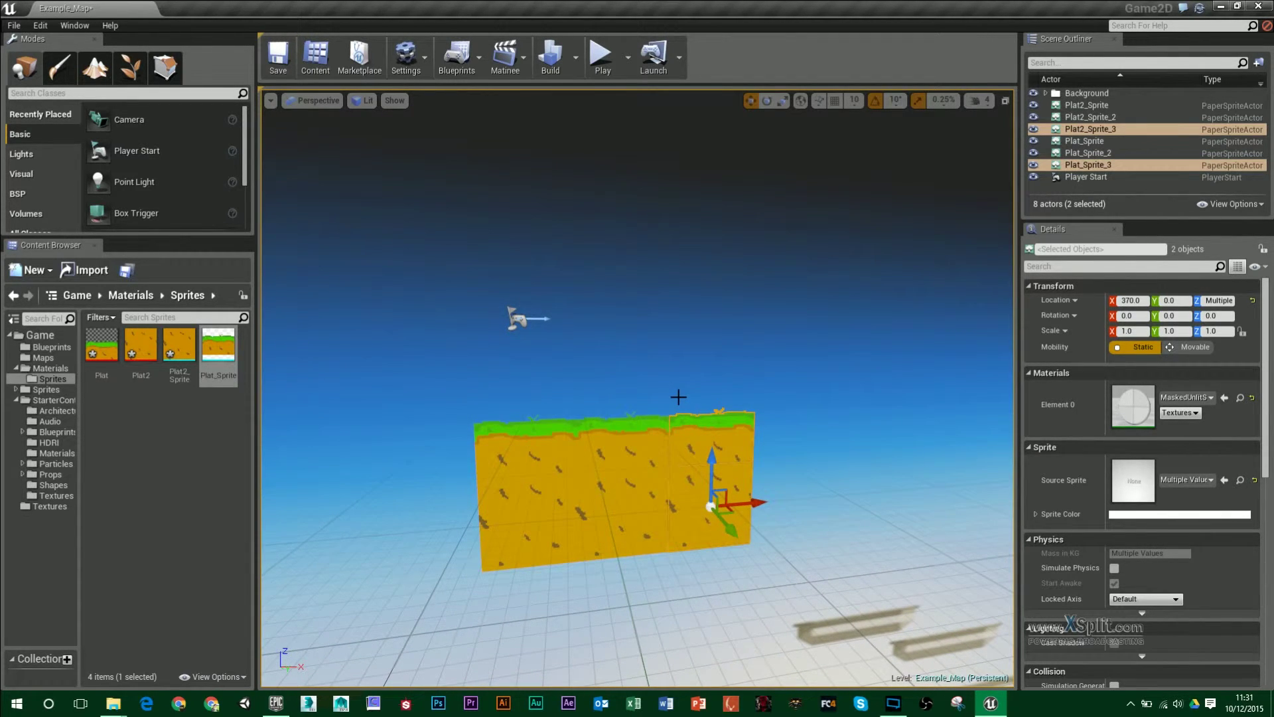
right_click_drag(663, 395, 707, 365)
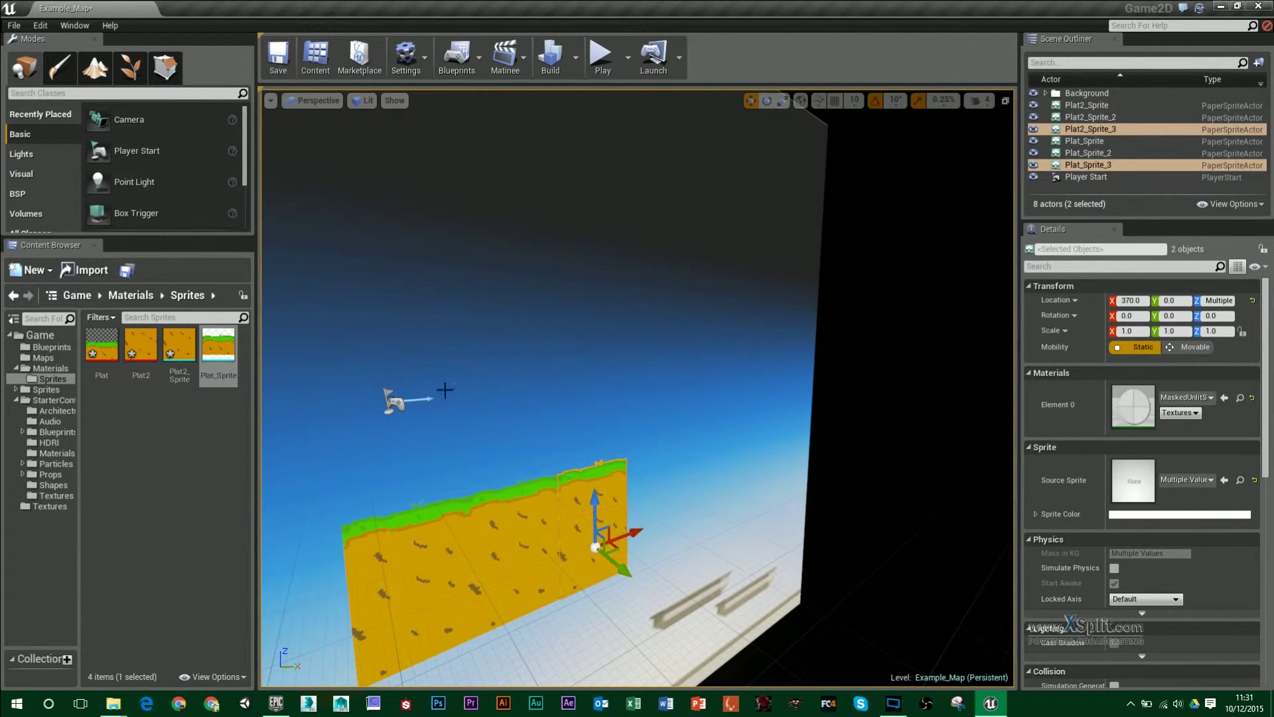
- Open the MyCharacter blueprint from the Blueprints folder in a maximized editor
left_click(53, 348)
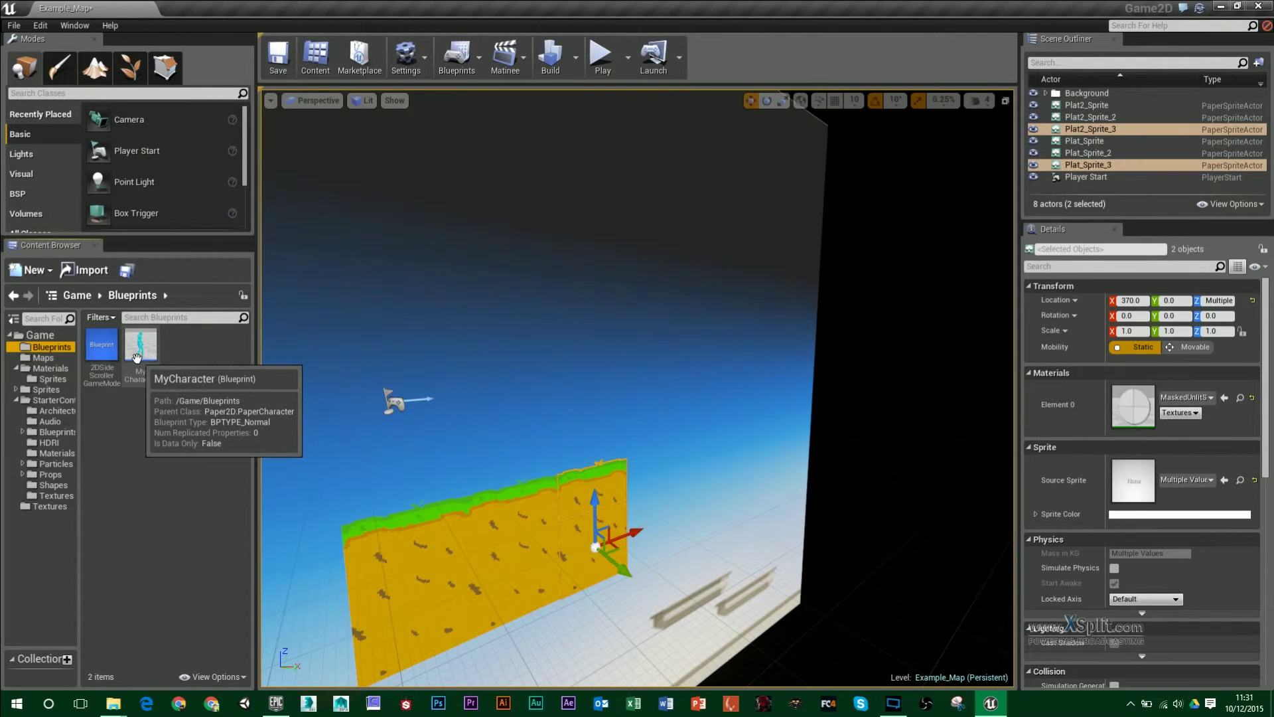
left_click(137, 357)
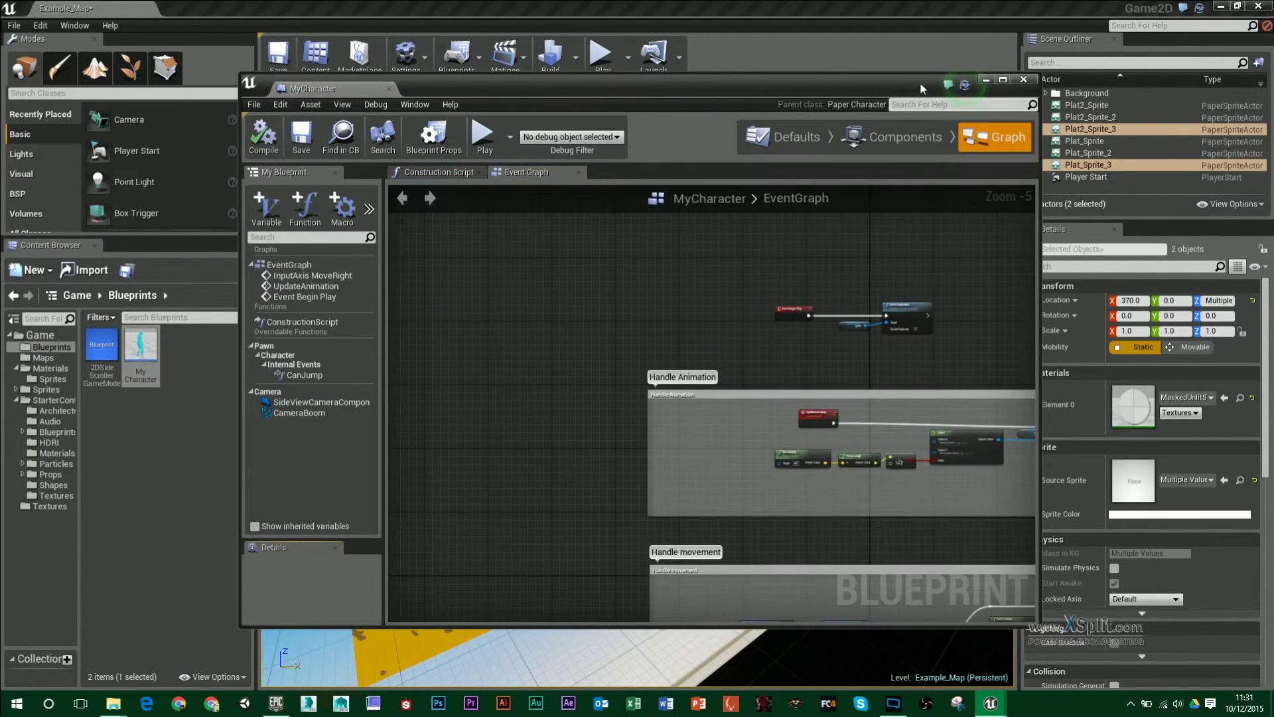
double_click(921, 88)
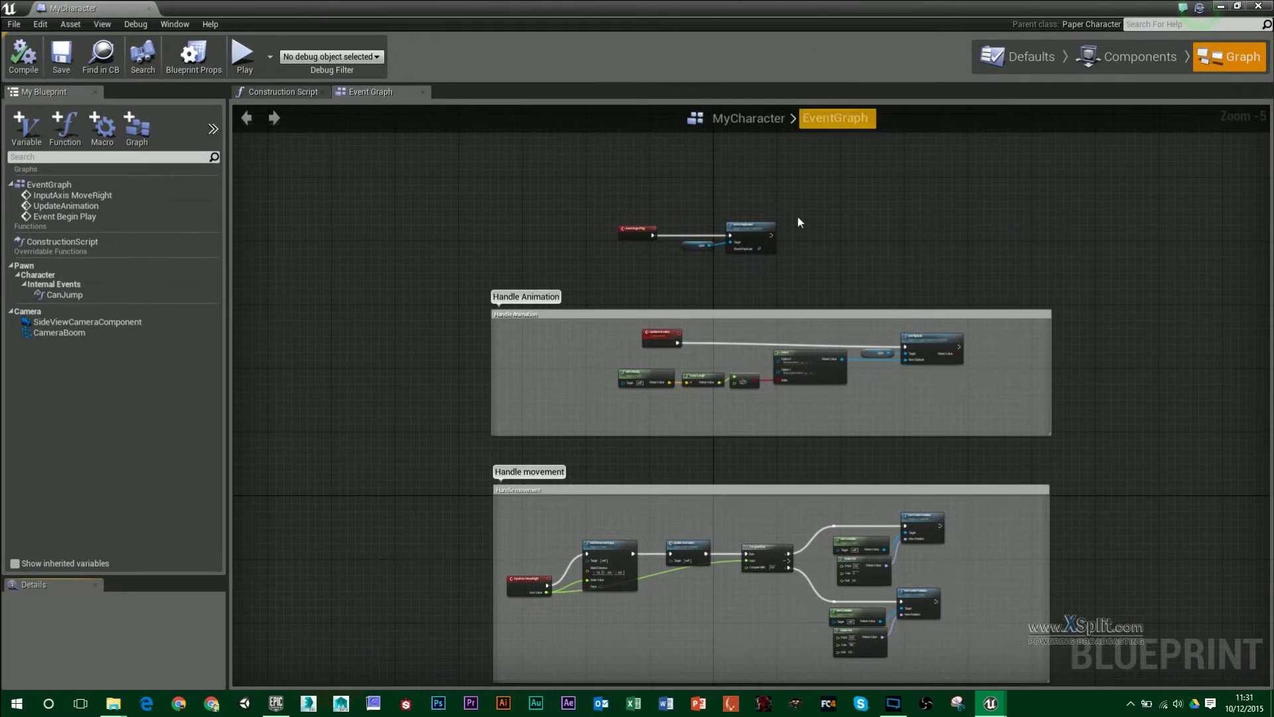
right_click_drag(870, 244, 791, 327)
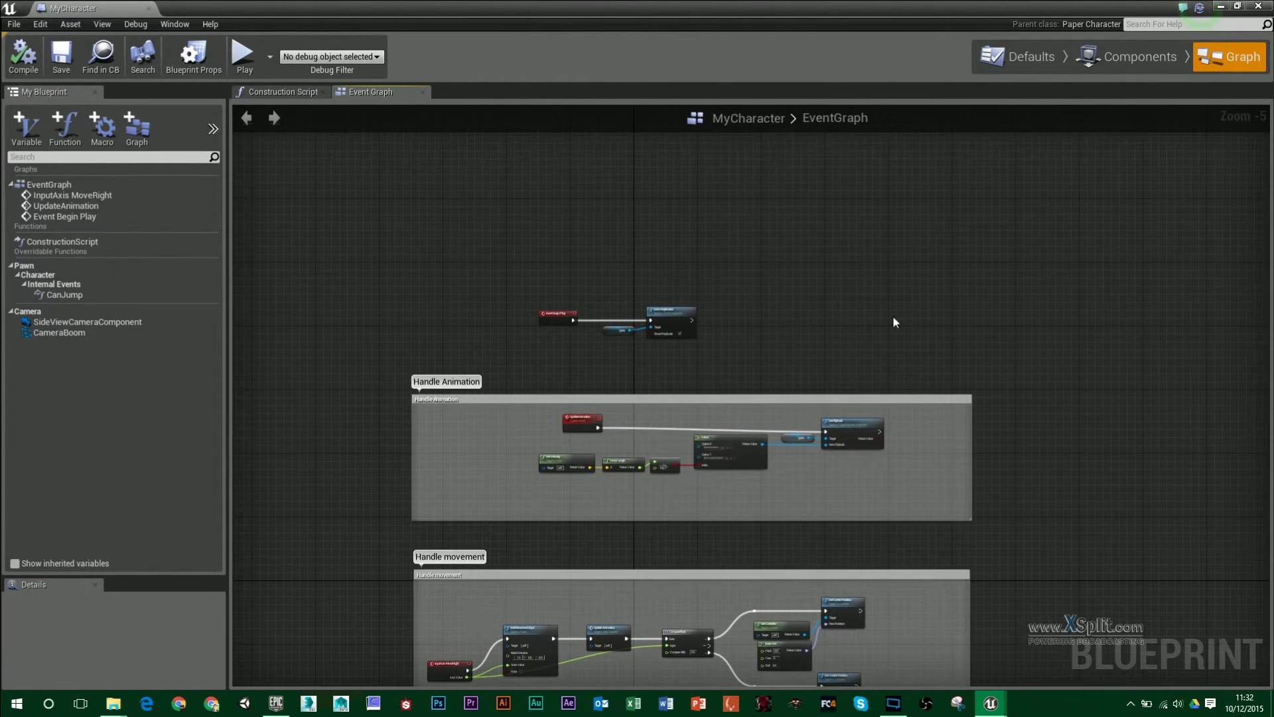
- Switch SideViewCameraComponent's Projection Mode to Orthographic, then back to Perspective
left_click(1113, 56)
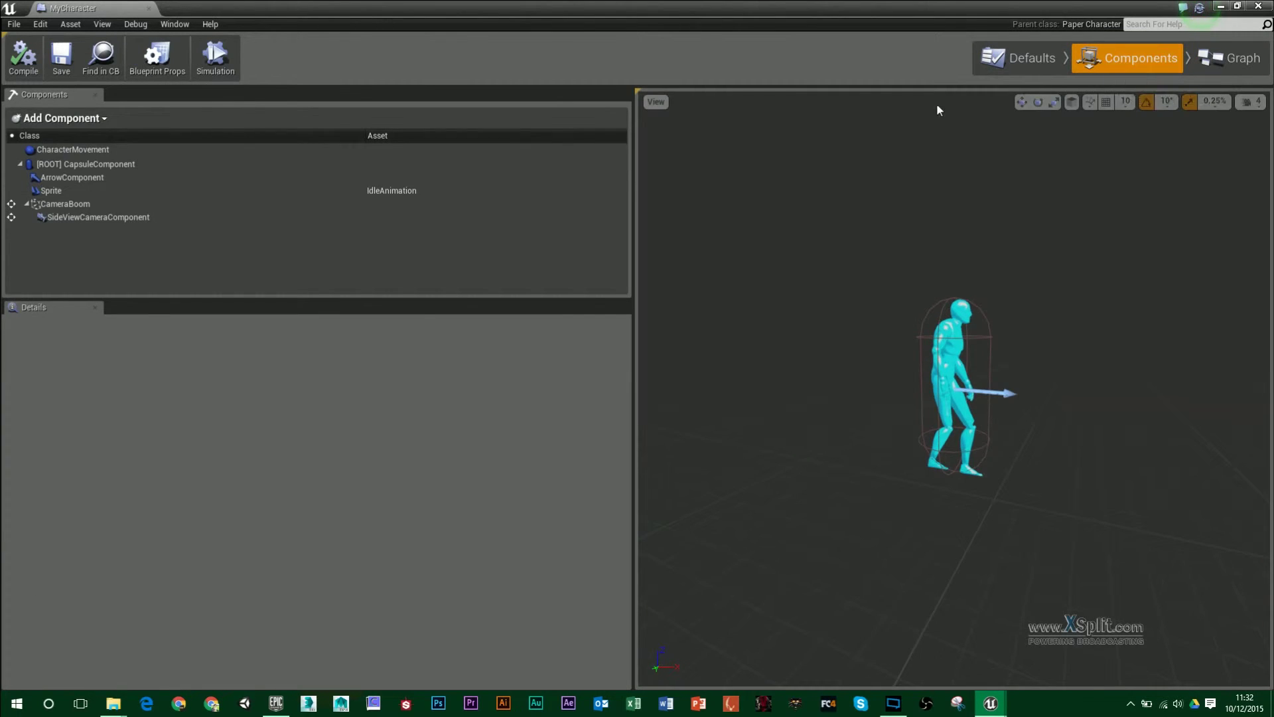
left_click(105, 221)
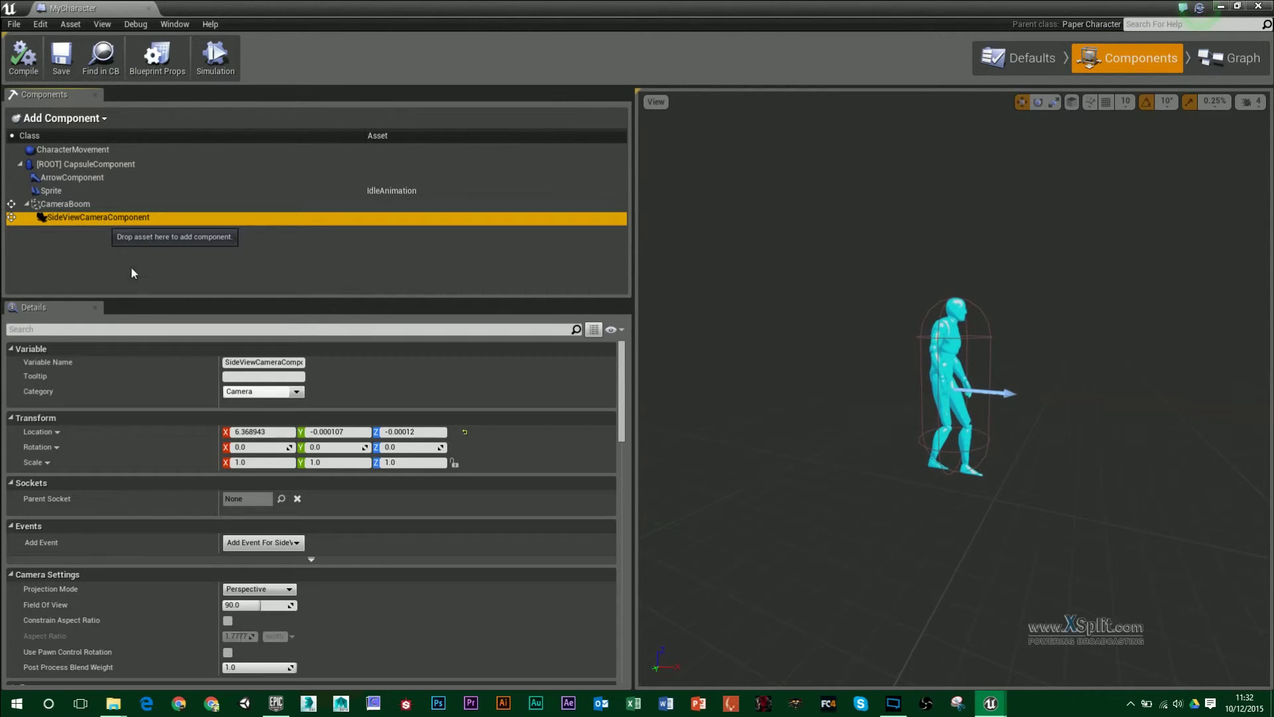
left_click(262, 589)
left_click(270, 608)
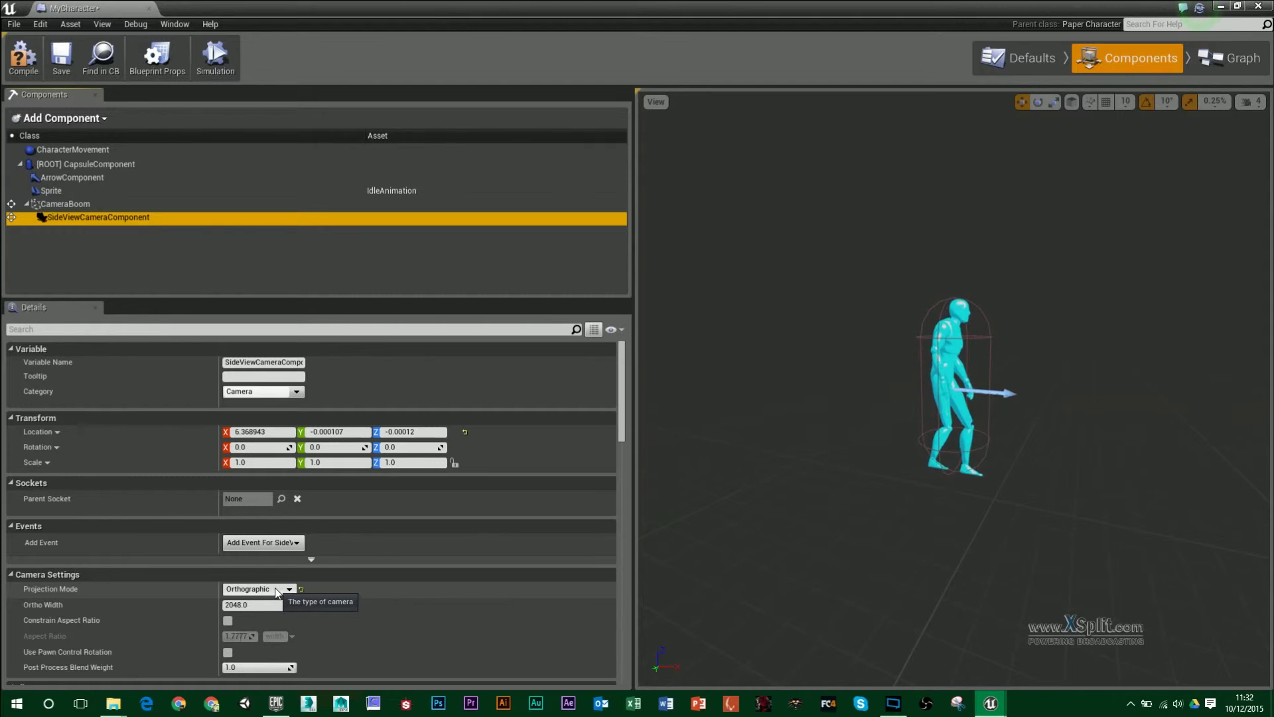
left_click(277, 589)
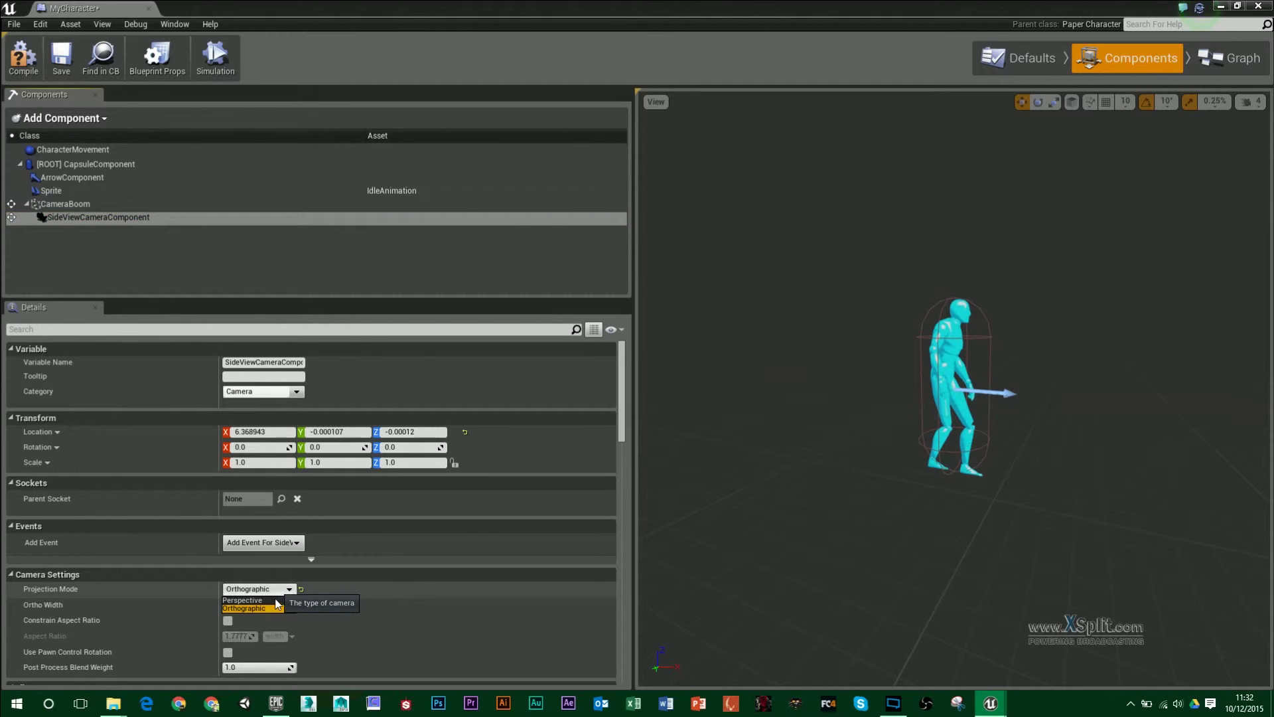
left_click(278, 603)
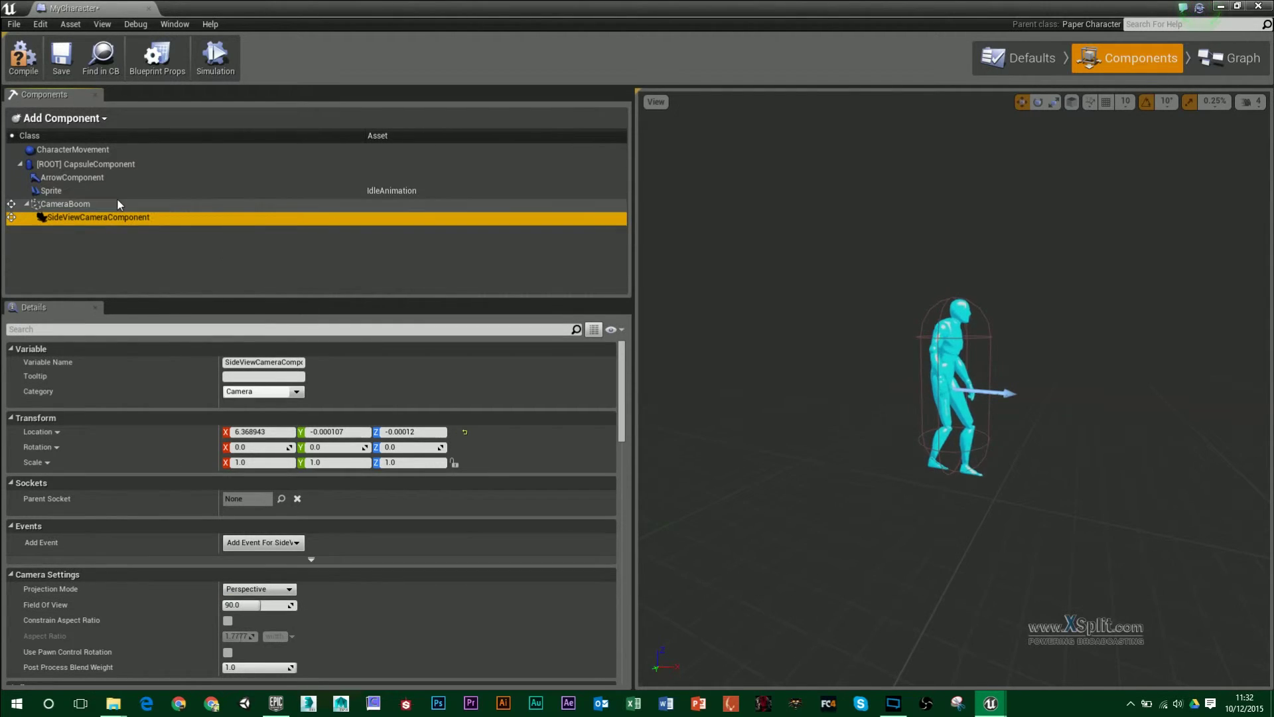
scroll(343, 584, "down", 2)
scroll(344, 584, "up", 5)
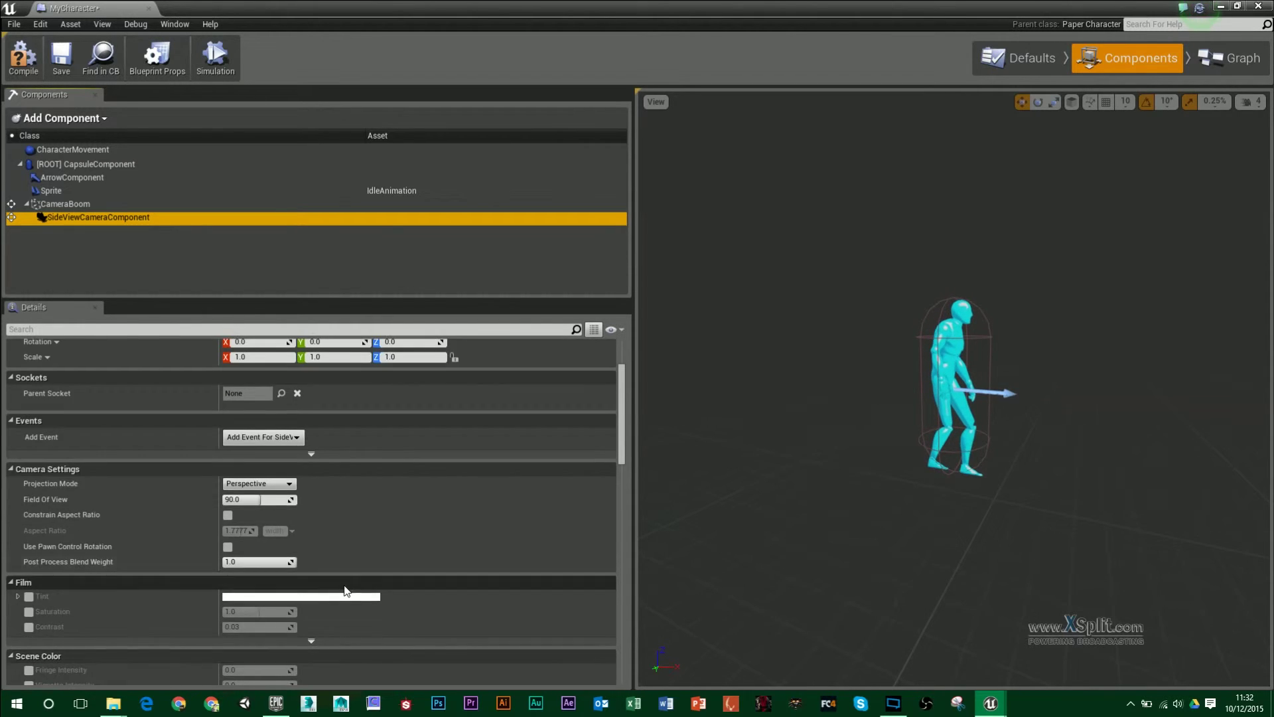
- Give the CameraBoom target arm length 1108.45 and socket offset Z 107.04, then compile MyCharacter
left_click(67, 203)
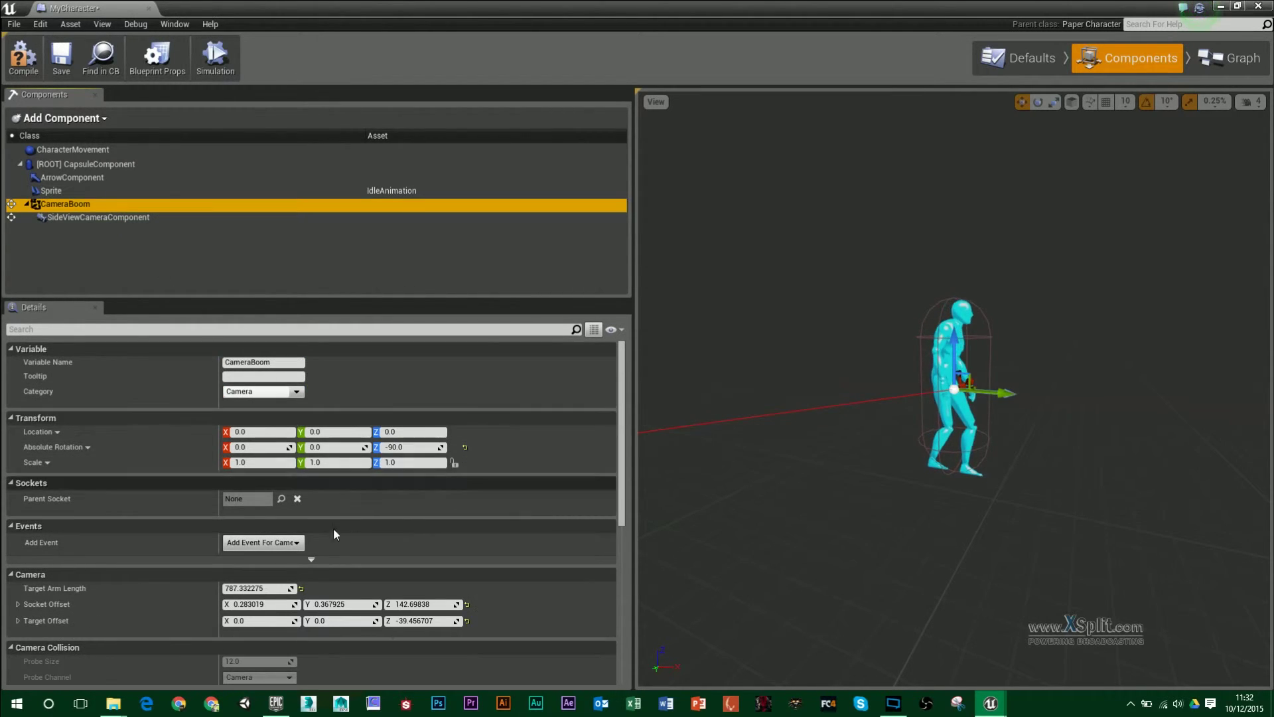
scroll(308, 545, "down", 4)
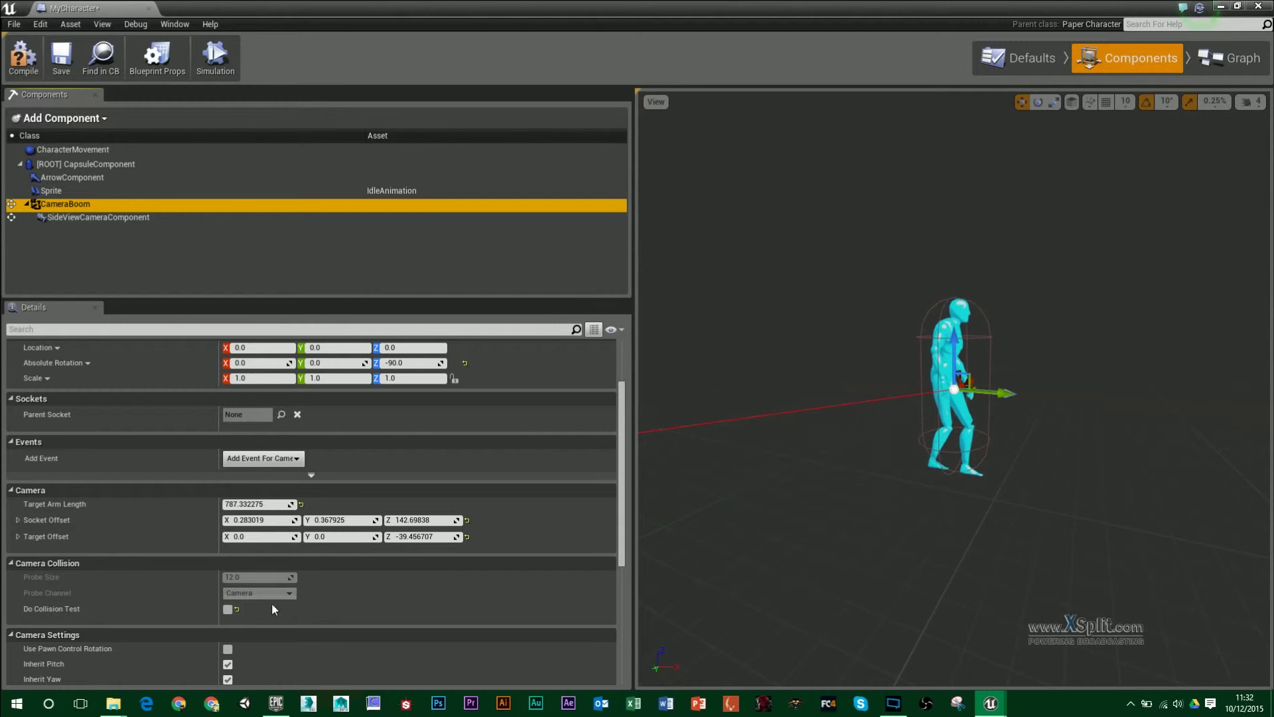
right_click_drag(903, 412, 829, 392)
left_click_drag(836, 528, 823, 590)
right_click_drag(822, 590, 826, 564)
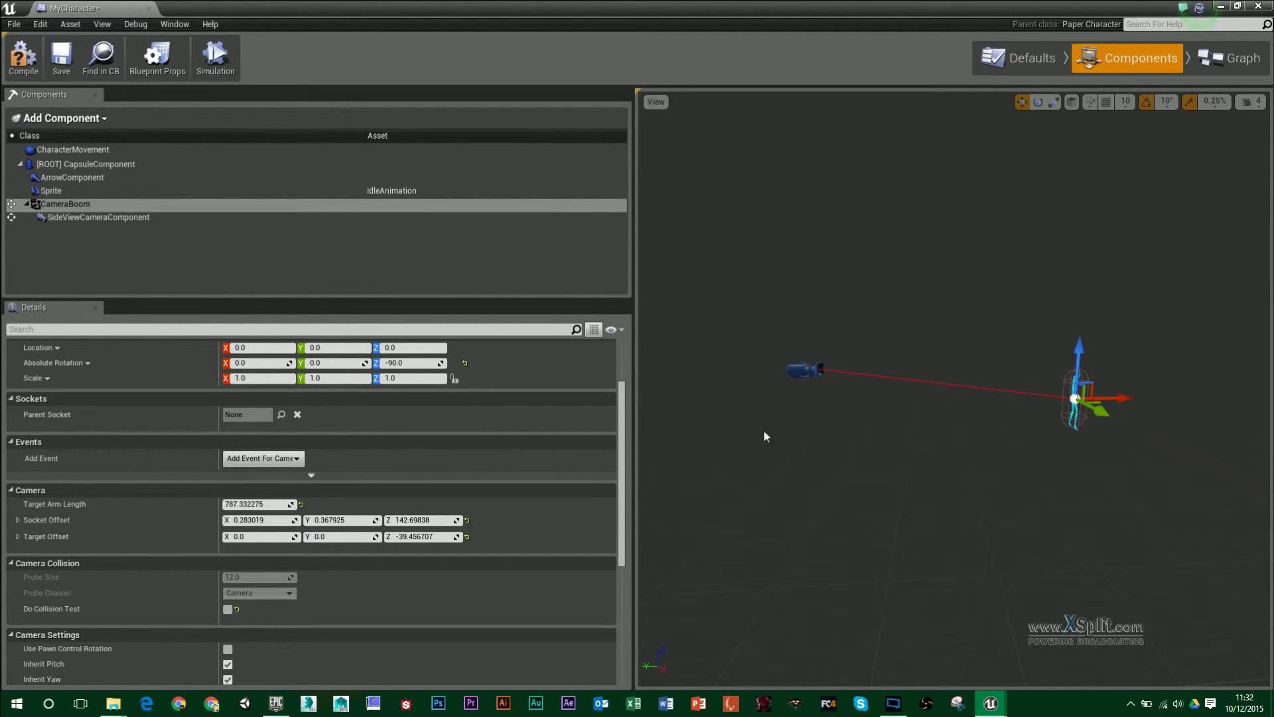
mouse_move(258, 503)
left_mouse_down()
mouse_move(279, 503)
mouse_move(232, 503)
mouse_move(265, 504)
left_mouse_up()
left_click_drag(409, 522, 424, 521)
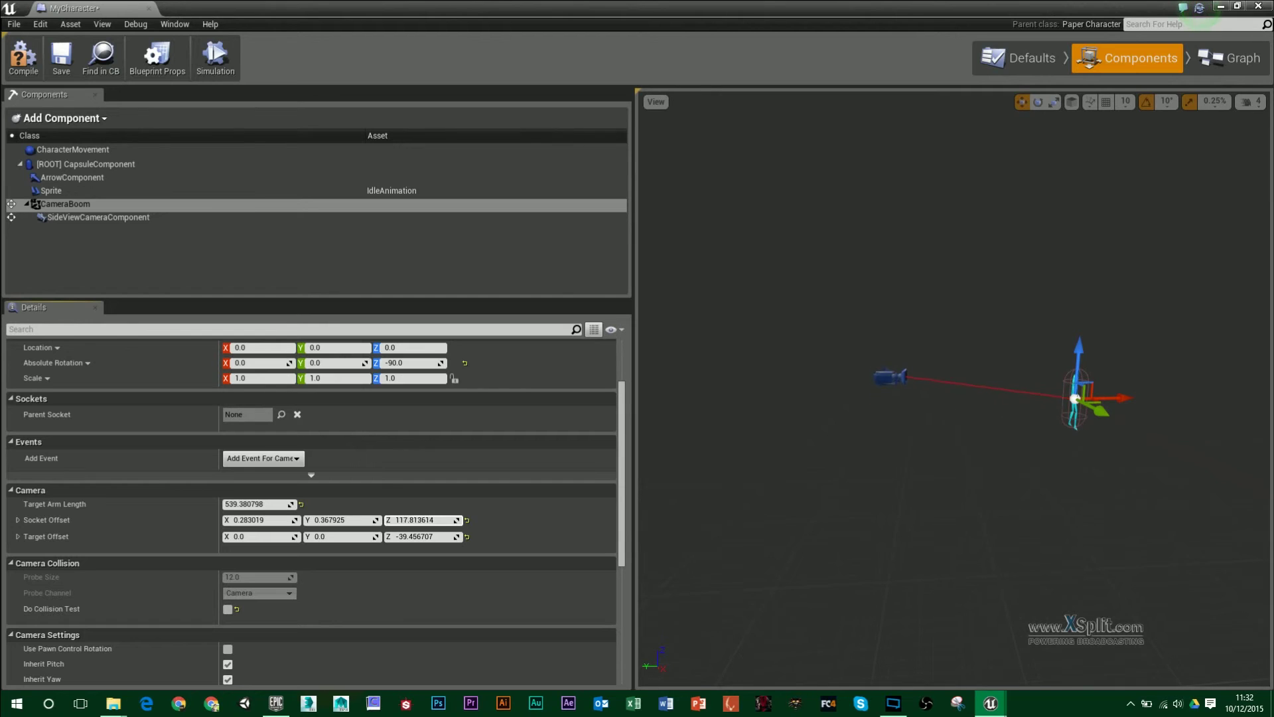
left_click_drag(259, 503, 285, 504)
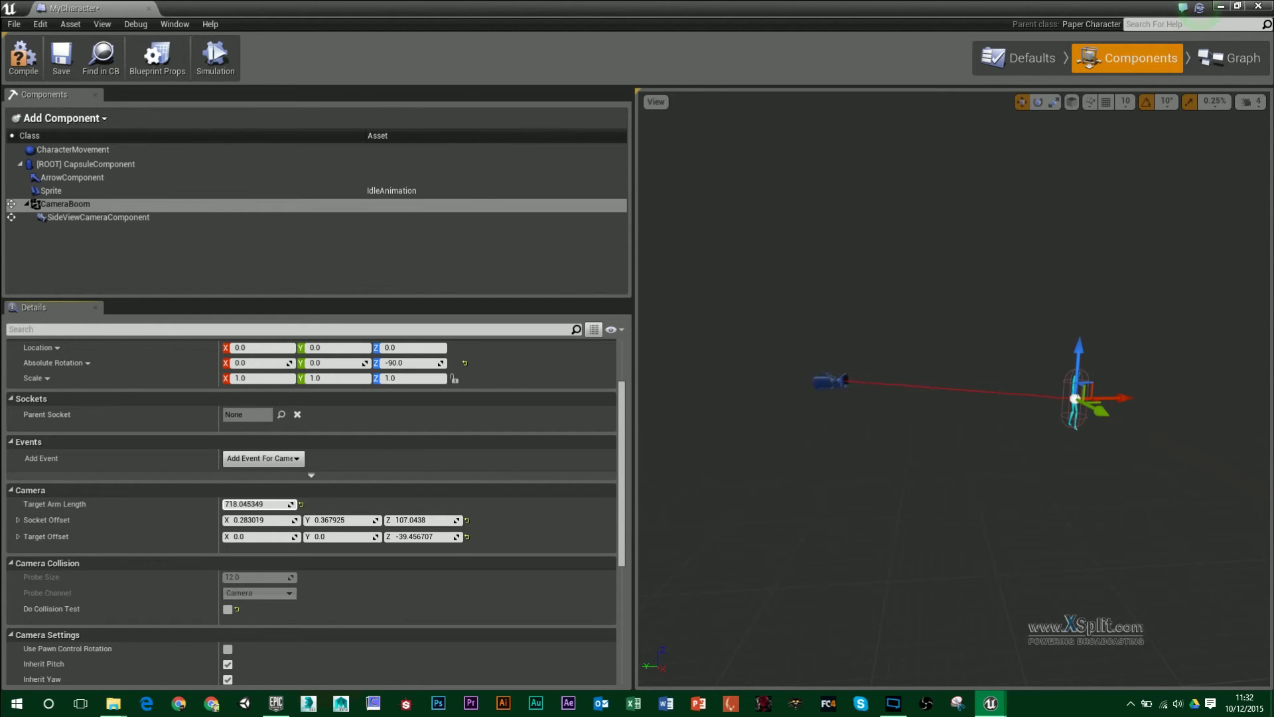
key("F7")
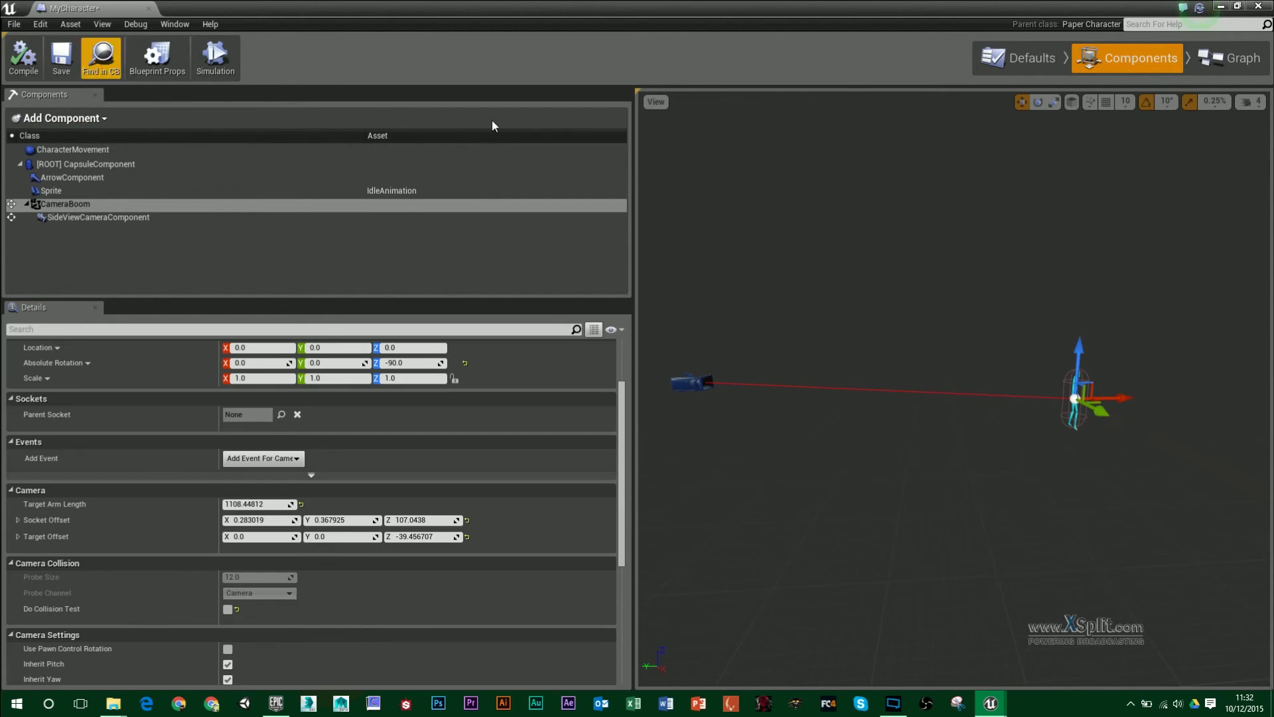
- Close the blueprint and test-play the level, running left and right and jumping
left_click(150, 8)
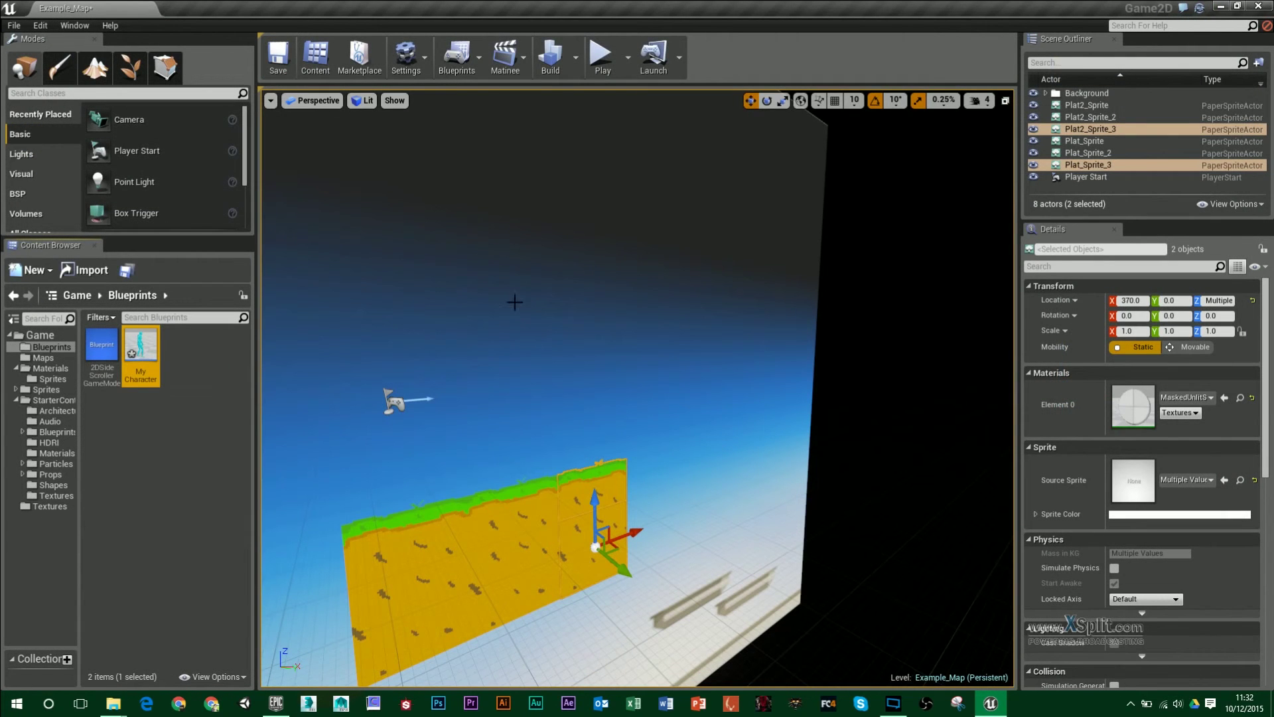
left_click(603, 58)
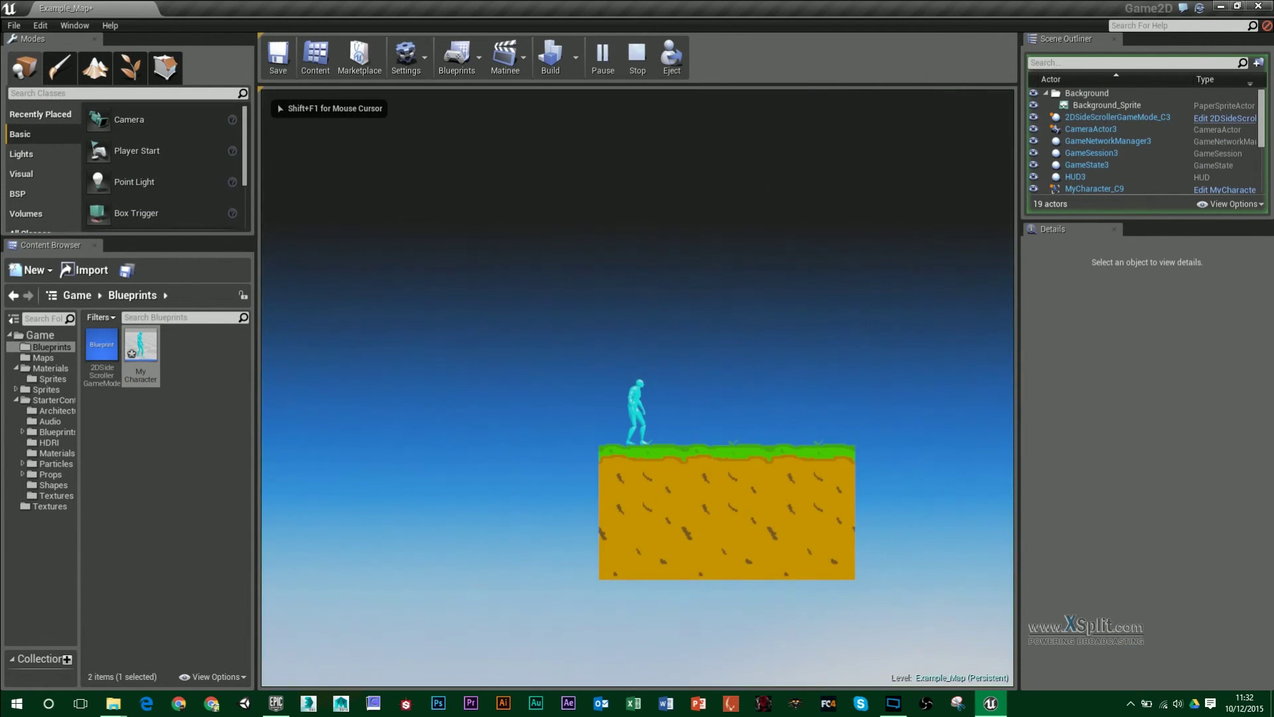
key("a")
key("d")
key("space")
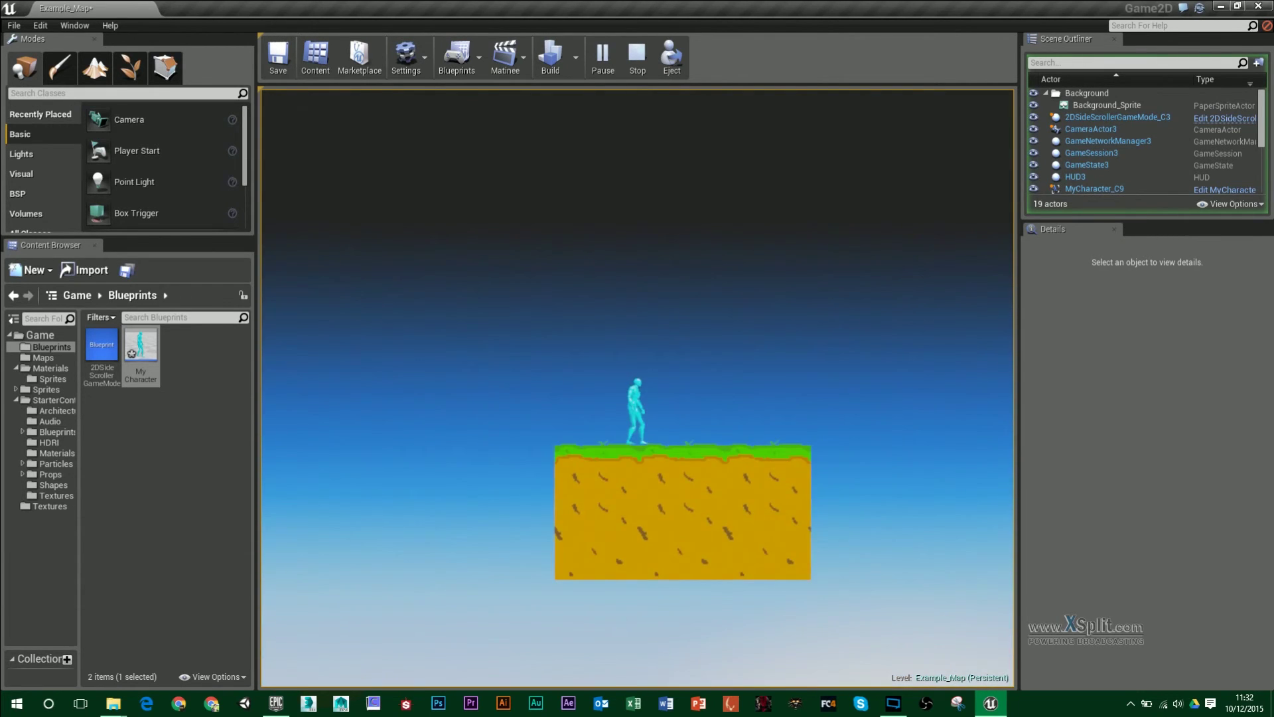
key("d")
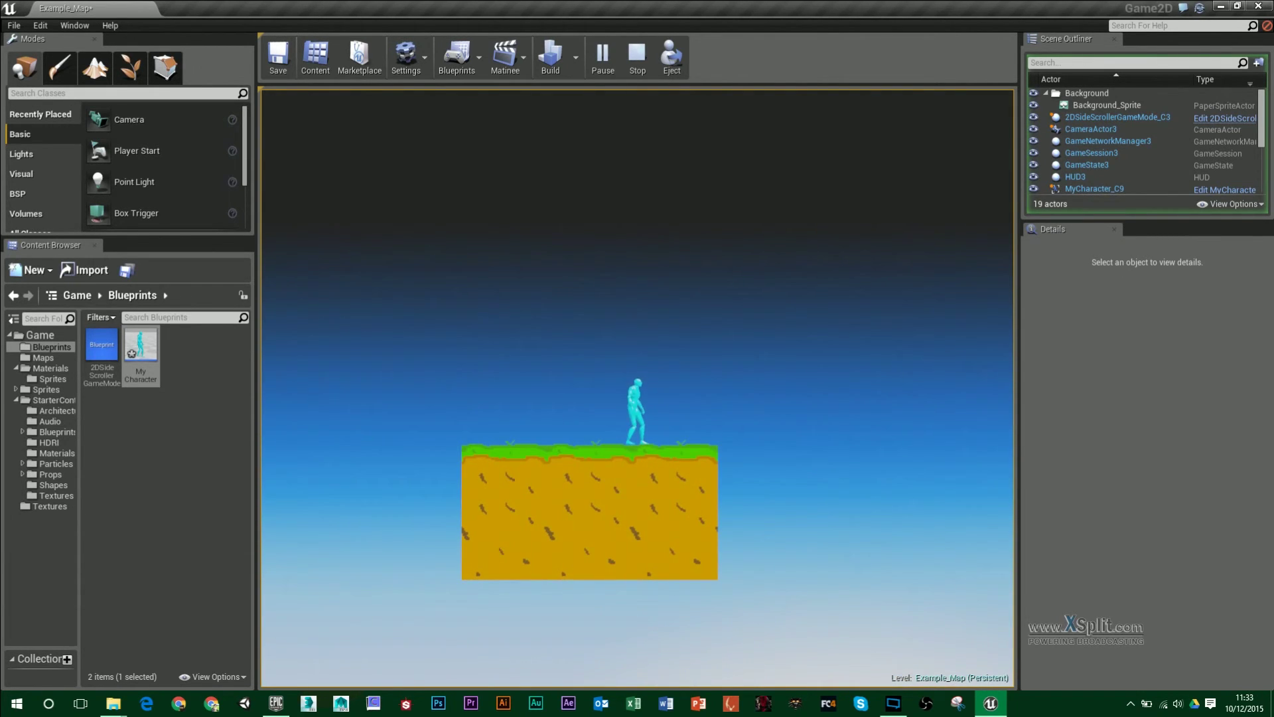
key("d")
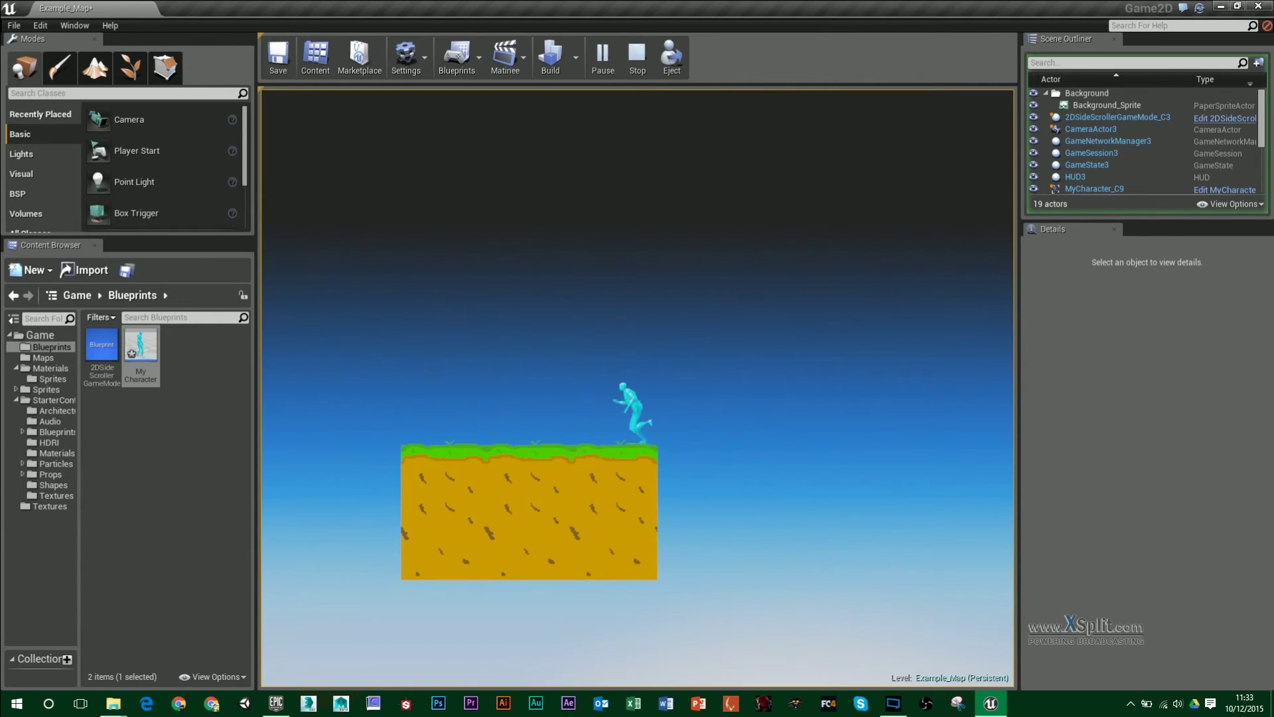
key("Escape")
- Alt-drag a copy of the platform sprites along Y and play again, running onto it
right_click_drag(961, 495, 824, 468)
left_click_drag(669, 448, 856, 508, "alt")
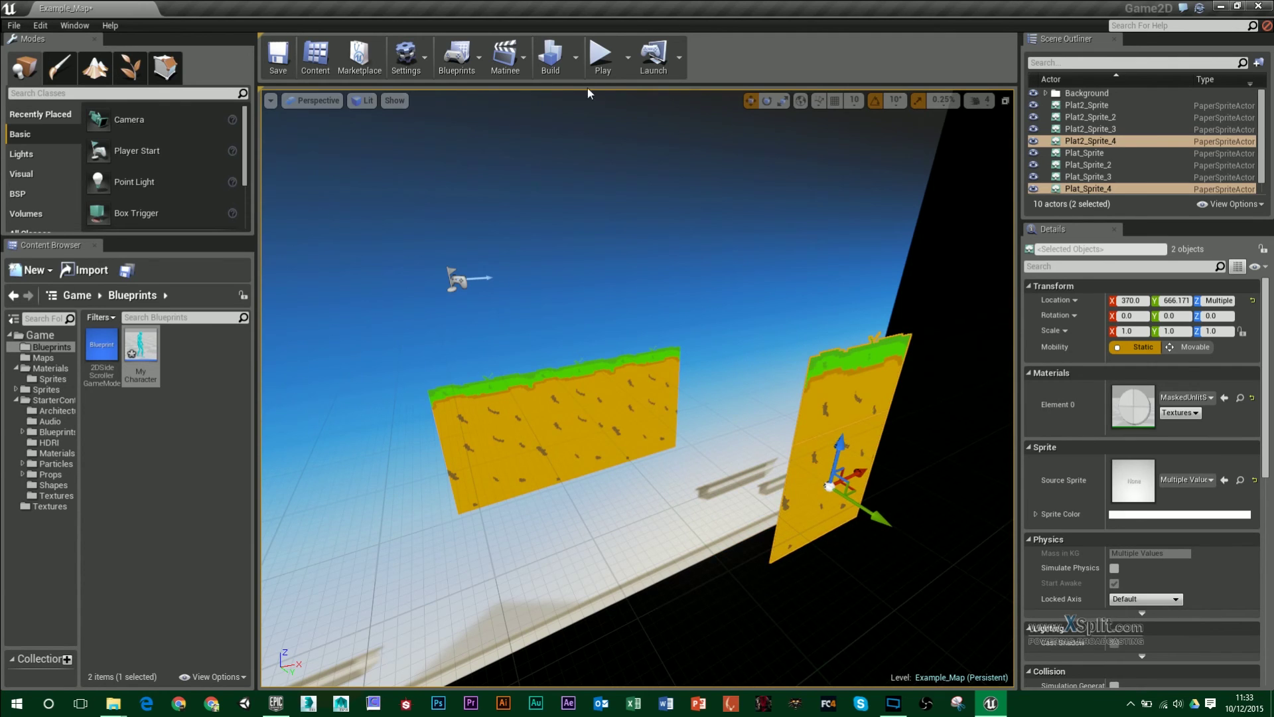
left_click(601, 57)
key("d")
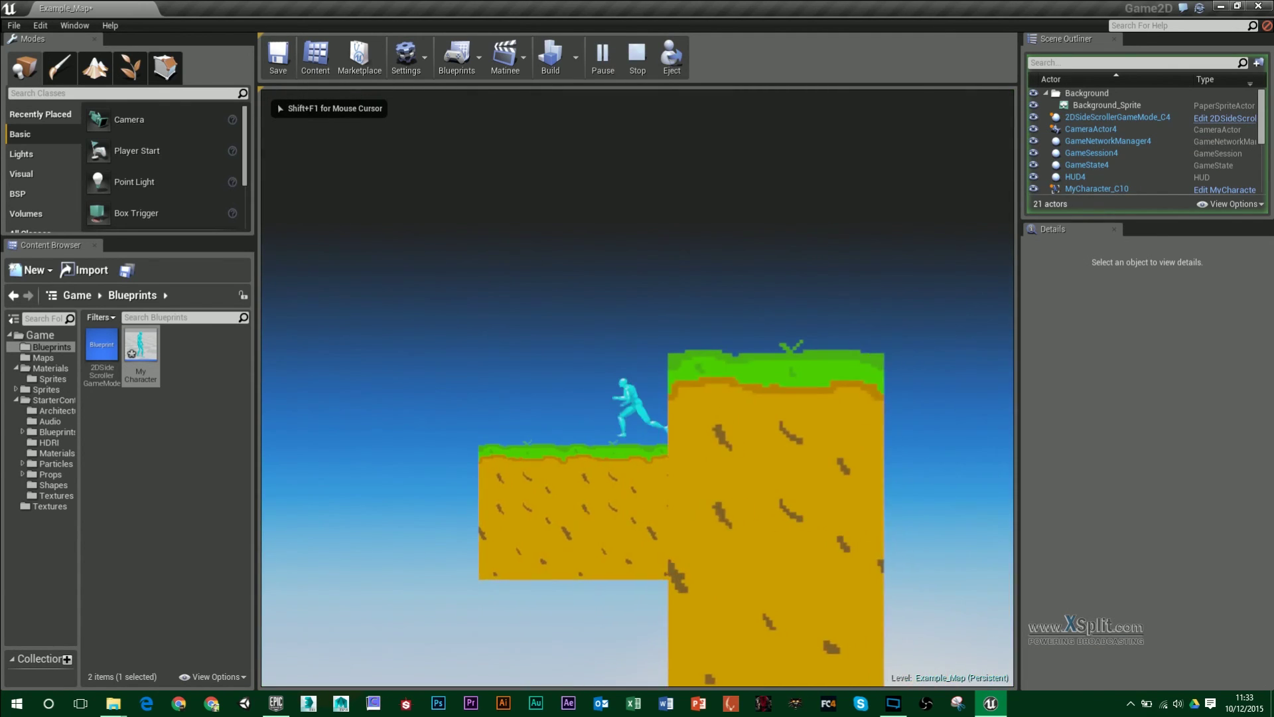